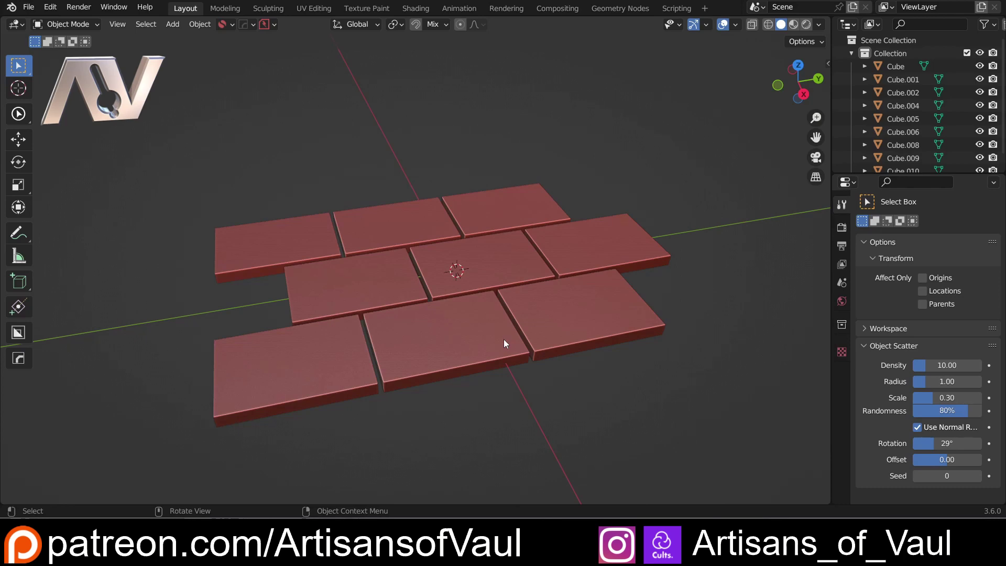
# - Select the outer end tile of the back row (Cube) and hide the viewport's toolbar
pyautogui.moveTo(504, 338); pyautogui.dragTo(498, 391, button='middle')
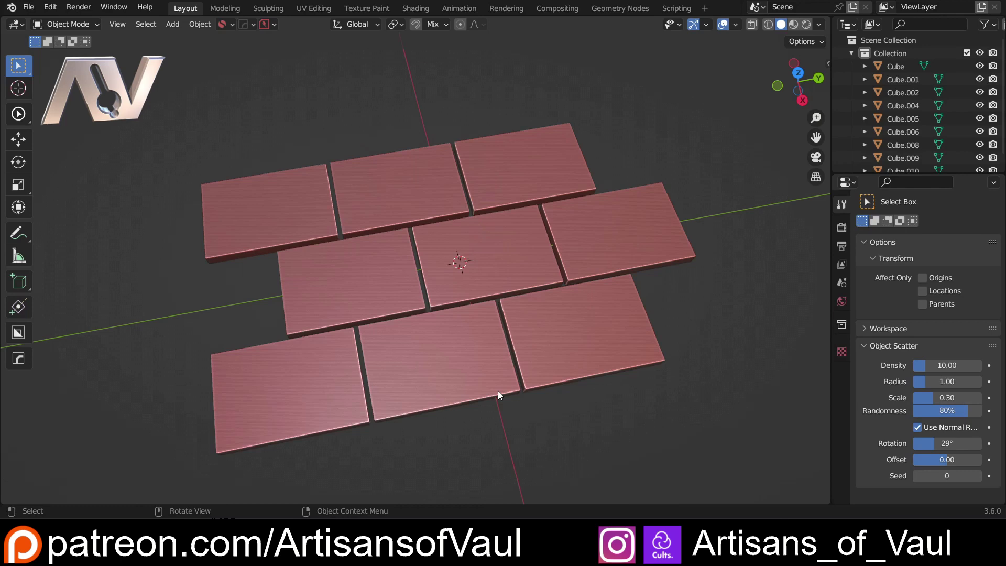
pyautogui.scroll(1, 498, 383)
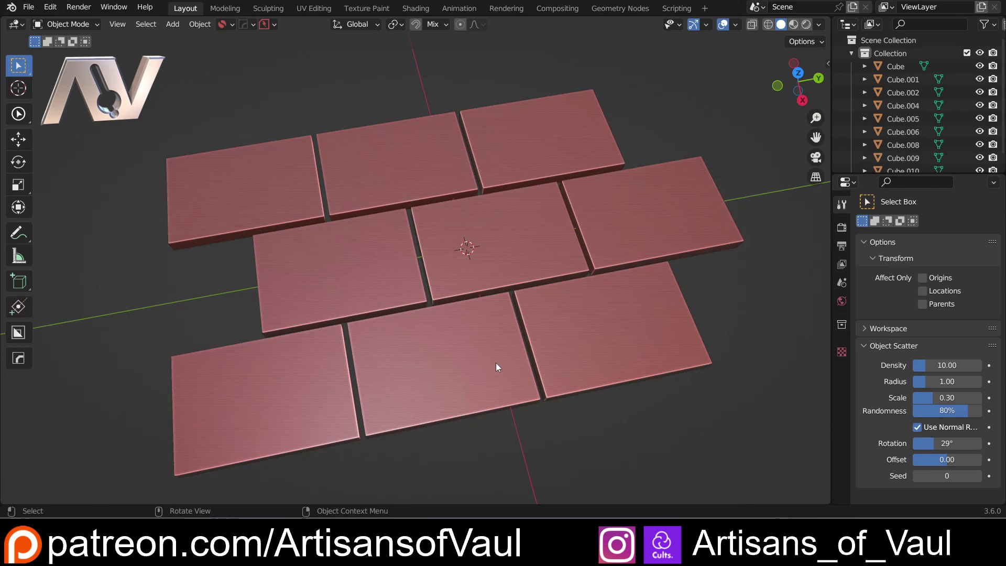
pyautogui.keyDown('shift'); pyautogui.moveTo(371, 342); pyautogui.dragTo(415, 377, button='middle'); pyautogui.keyUp('shift')
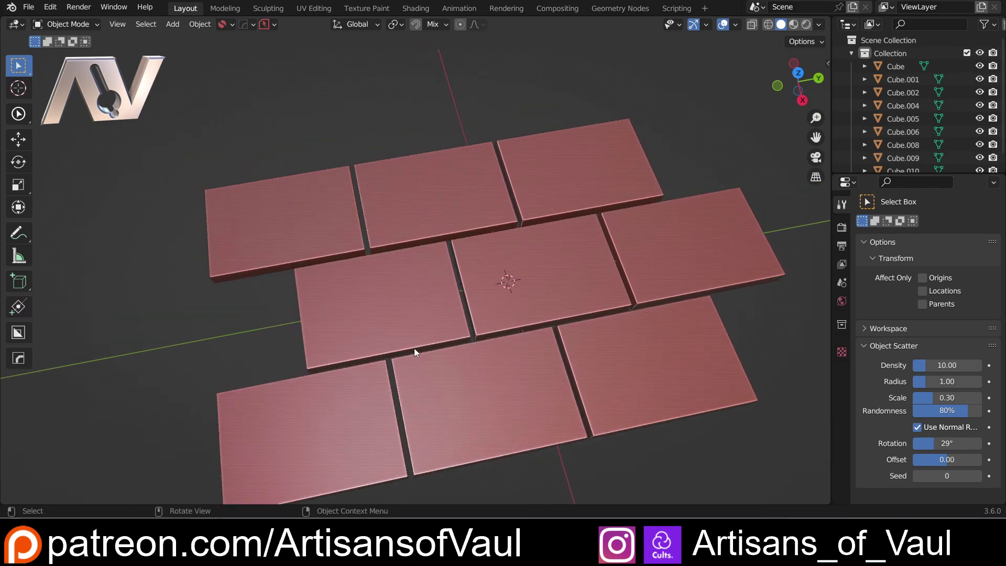
pyautogui.keyDown('shift'); pyautogui.moveTo(306, 295); pyautogui.dragTo(427, 334, button='middle'); pyautogui.keyUp('shift')
pyautogui.click(365, 308)
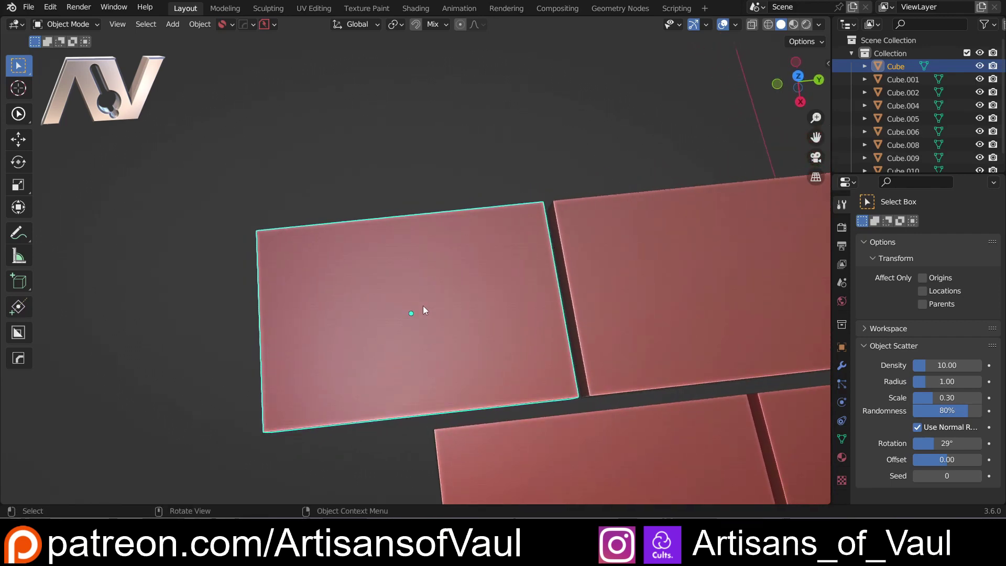
pyautogui.press('ctrl')
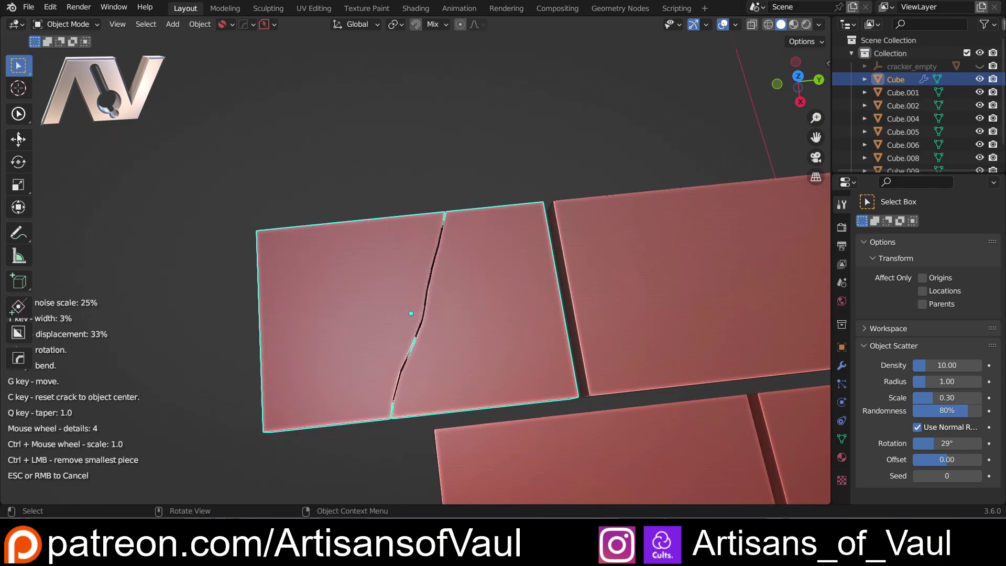
pyautogui.press('Escape')
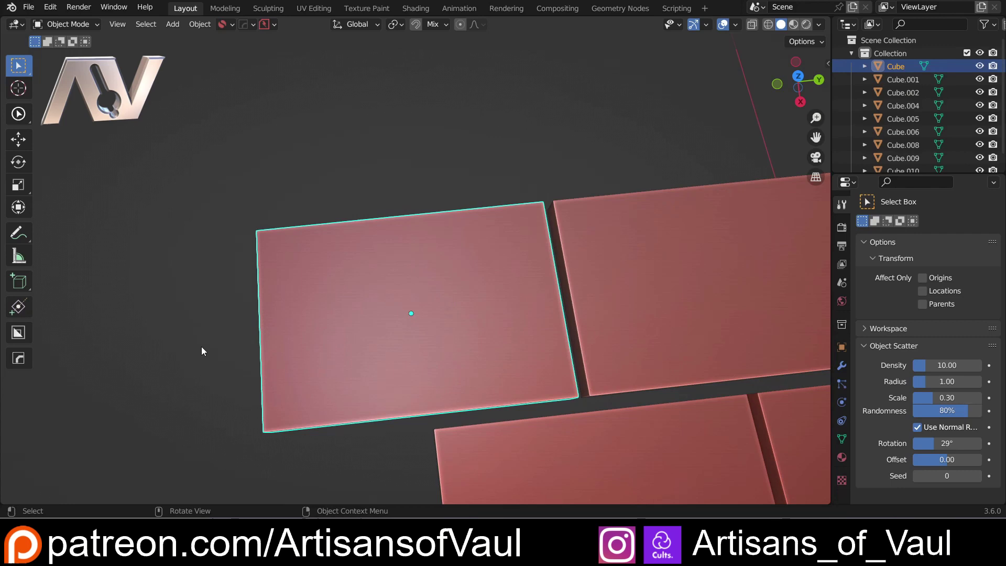
pyautogui.press('t')
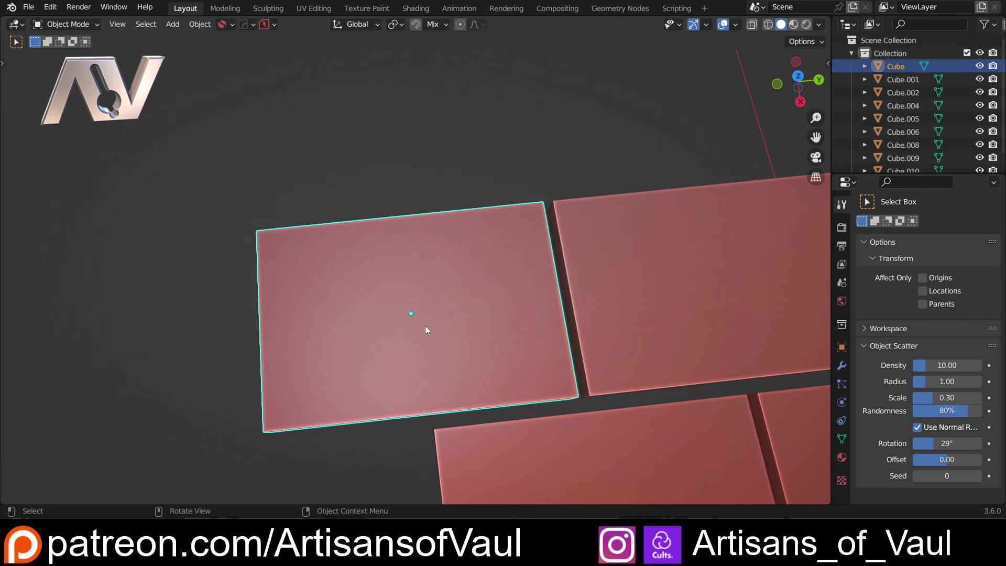
# - Start a diagonal crack across the selected tile, with a width of 17% and a detail level of 6
pyautogui.hotkey('ctrl', 'shift', 'c')
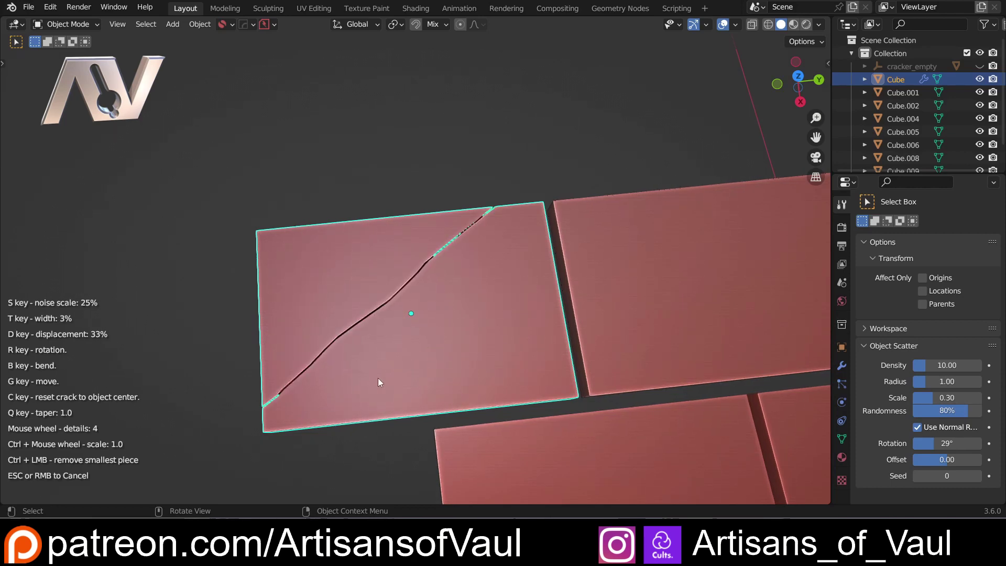
pyautogui.press('t')
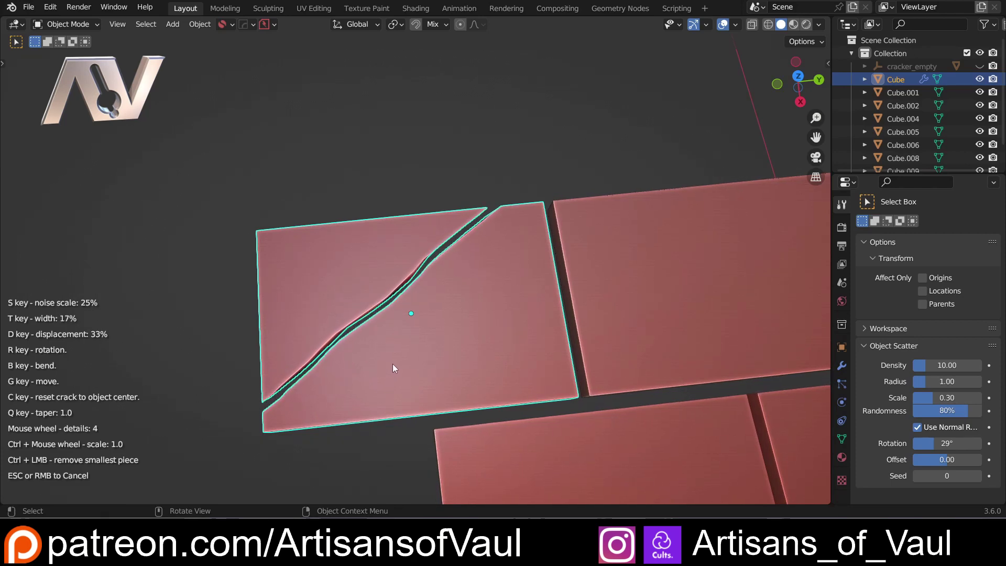
pyautogui.scroll(2, 392, 364)
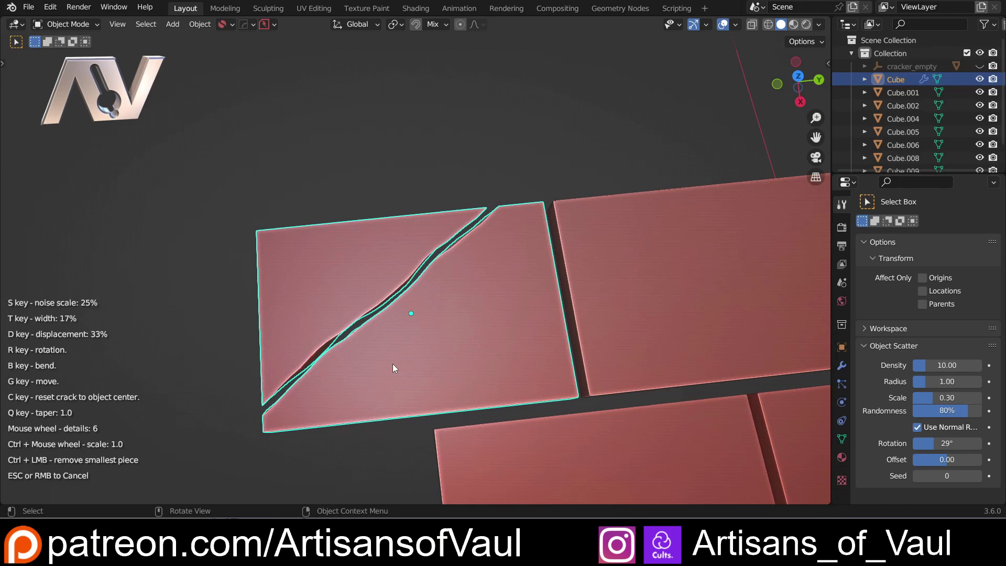
pyautogui.scroll(-6, 394, 368)
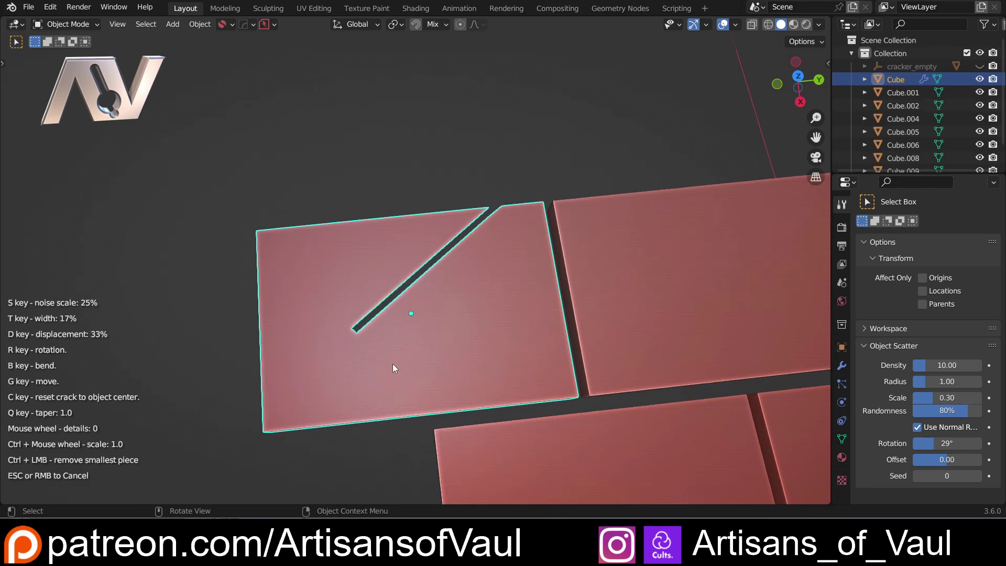
pyautogui.scroll(6, 395, 368)
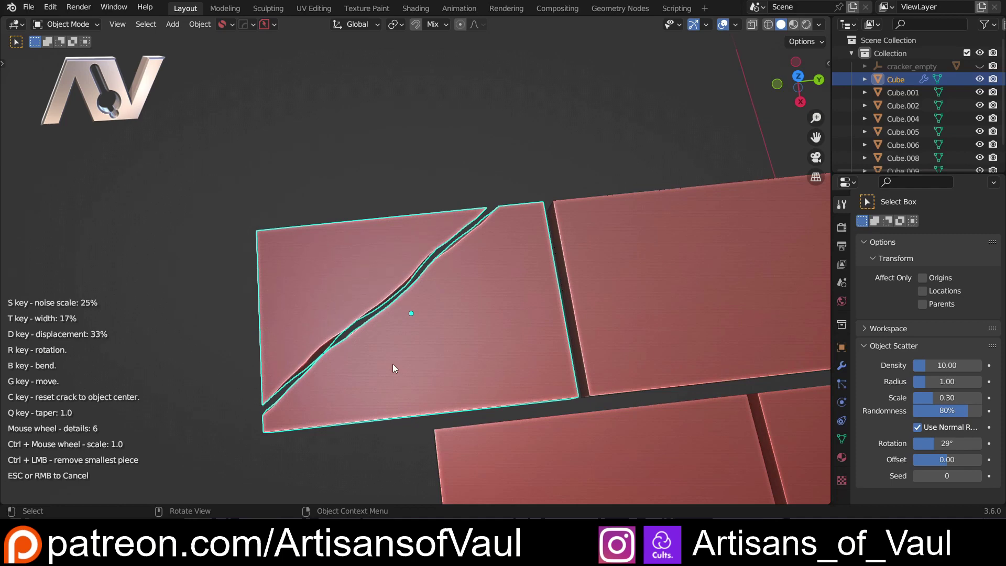
# - Try smaller and larger scales for the crack, ending at a scale of 2.0
pyautogui.keyDown('ctrl'); pyautogui.scroll(2, 394, 365); pyautogui.keyUp('ctrl')
pyautogui.keyDown('ctrl'); pyautogui.scroll(-4, 393, 365); pyautogui.keyUp('ctrl')
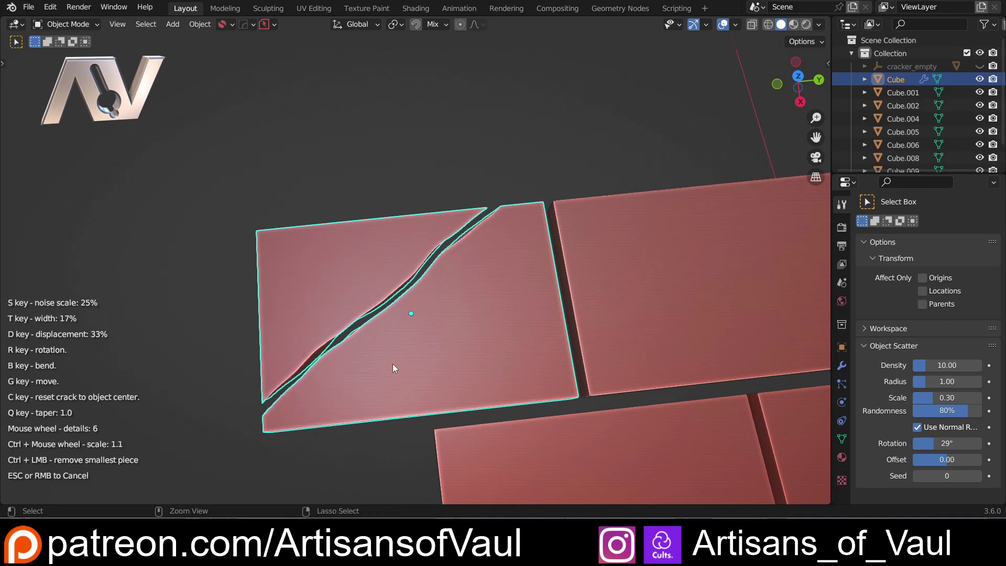
pyautogui.keyDown('ctrl'); pyautogui.scroll(2, 394, 365); pyautogui.keyUp('ctrl')
pyautogui.keyDown('ctrl'); pyautogui.scroll(10, 395, 369); pyautogui.keyUp('ctrl')
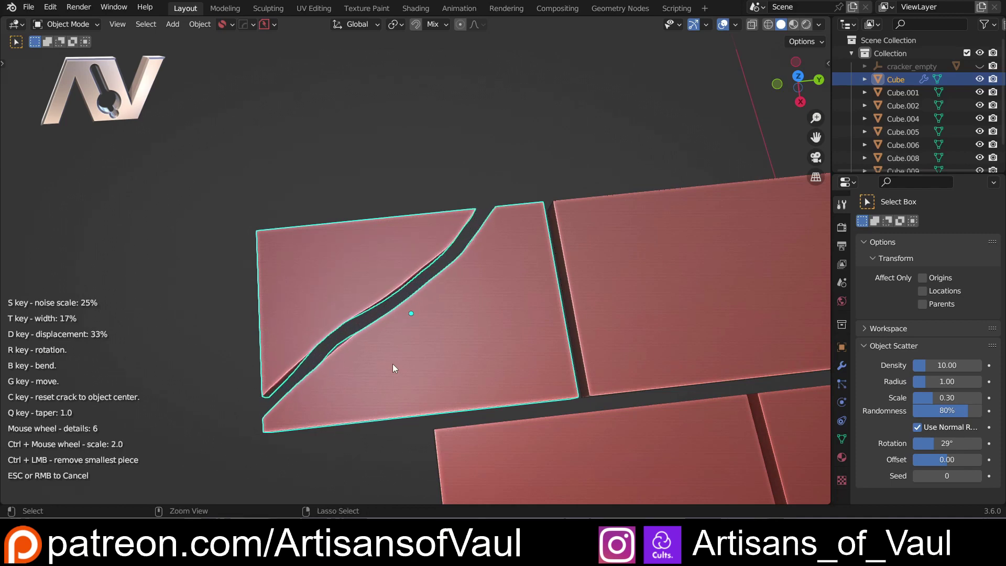
pyautogui.keyDown('ctrl'); pyautogui.scroll(-7, 394, 367); pyautogui.keyUp('ctrl')
pyautogui.keyDown('ctrl'); pyautogui.scroll(7, 394, 367); pyautogui.keyUp('ctrl')
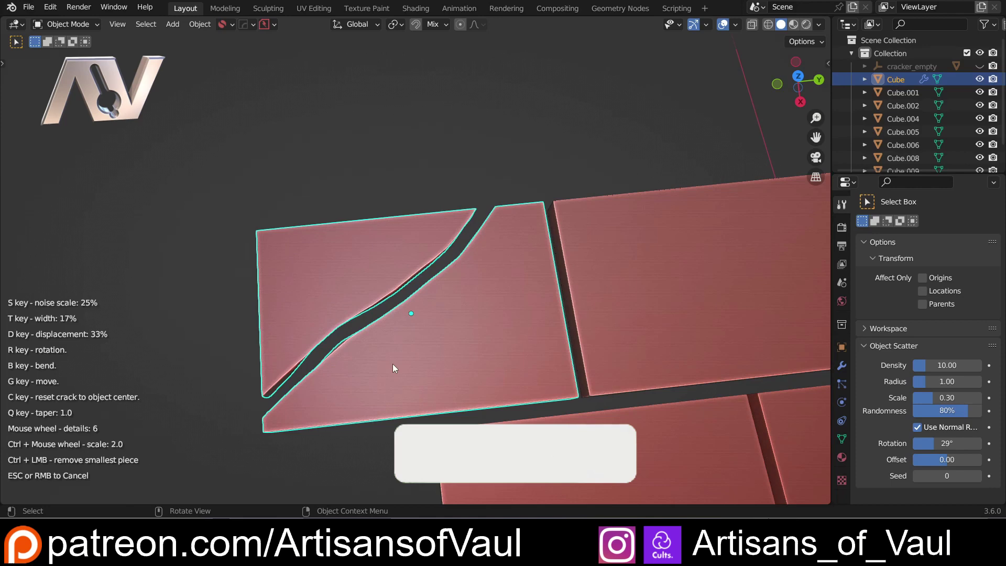
# - Set the crack's width to 7% and its scale to 1.0
pyautogui.press('t')
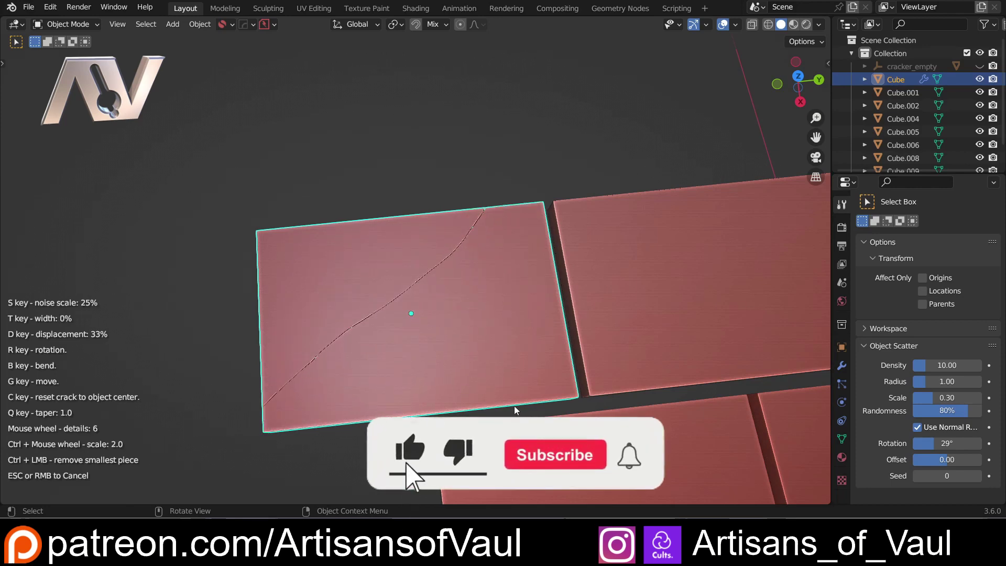
pyautogui.moveTo(516, 406)
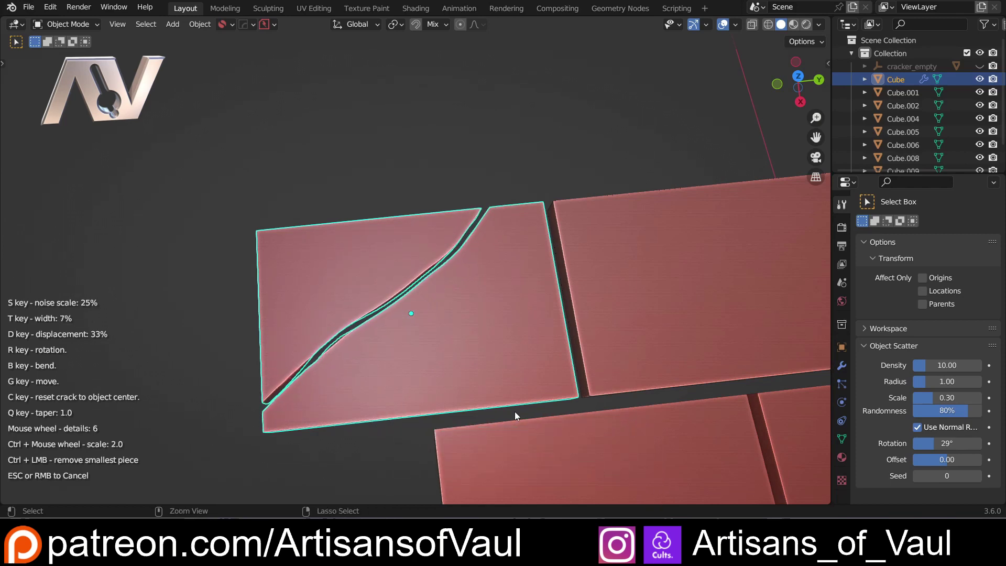
pyautogui.keyDown('ctrl'); pyautogui.scroll(-9, 515, 414); pyautogui.keyUp('ctrl')
pyautogui.keyDown('ctrl'); pyautogui.scroll(-4, 515, 412); pyautogui.keyUp('ctrl')
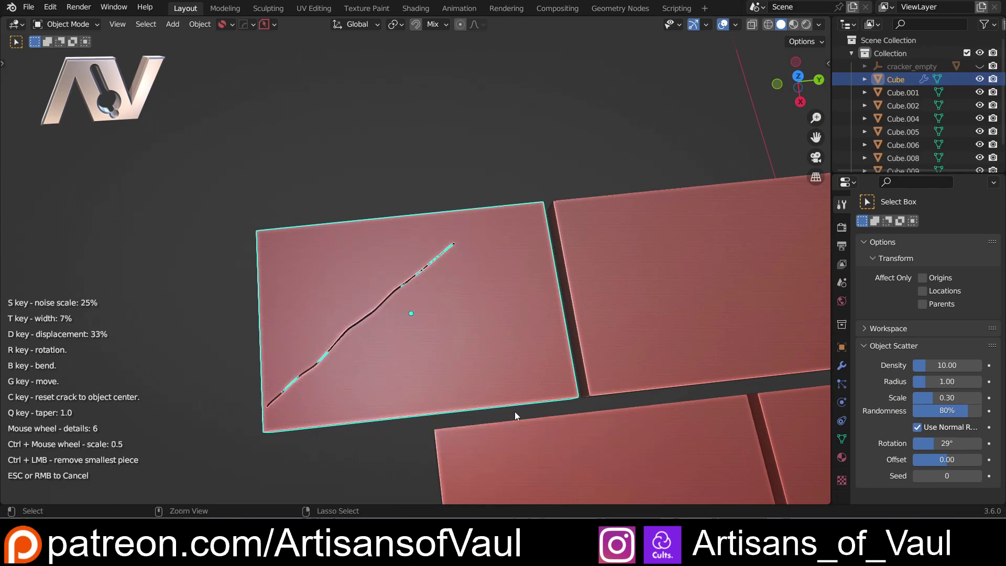
pyautogui.keyDown('ctrl'); pyautogui.scroll(-2, 516, 413); pyautogui.keyUp('ctrl')
pyautogui.keyDown('ctrl'); pyautogui.scroll(5, 515, 412); pyautogui.keyUp('ctrl')
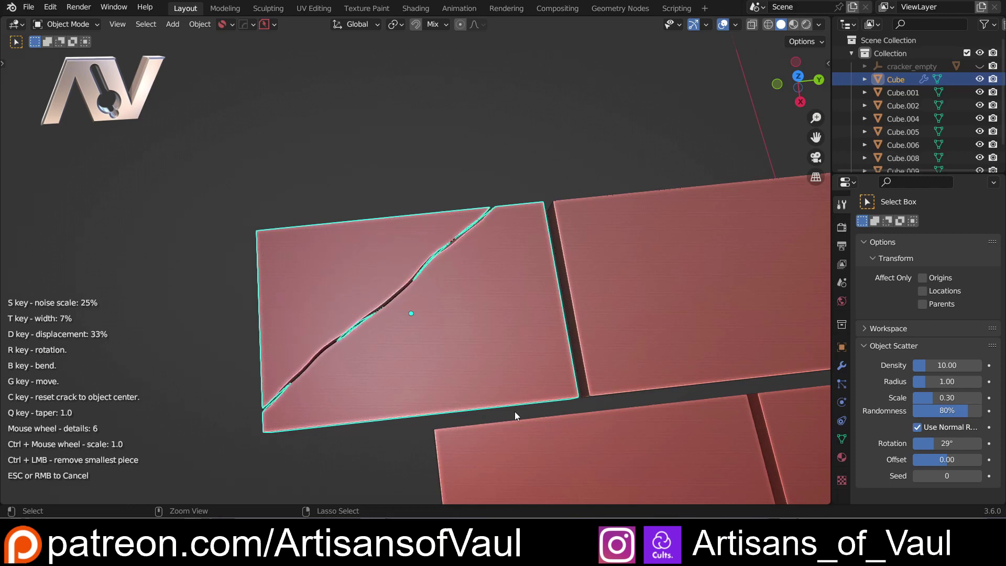
# - Set the crack's displacement to 100%, bend and reposition it, and apply it to split a narrow strip off the tile
pyautogui.press('d')
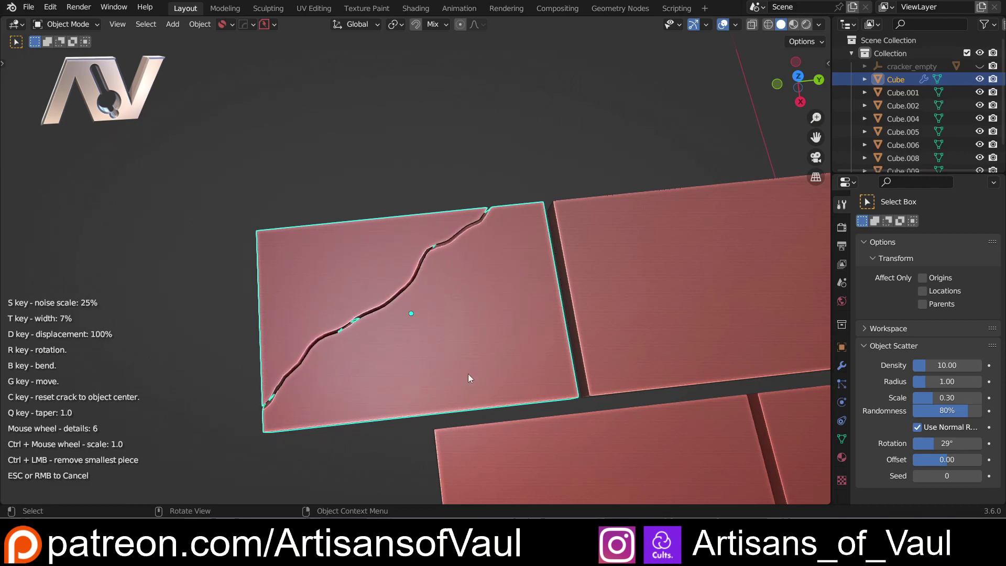
pyautogui.press('b')
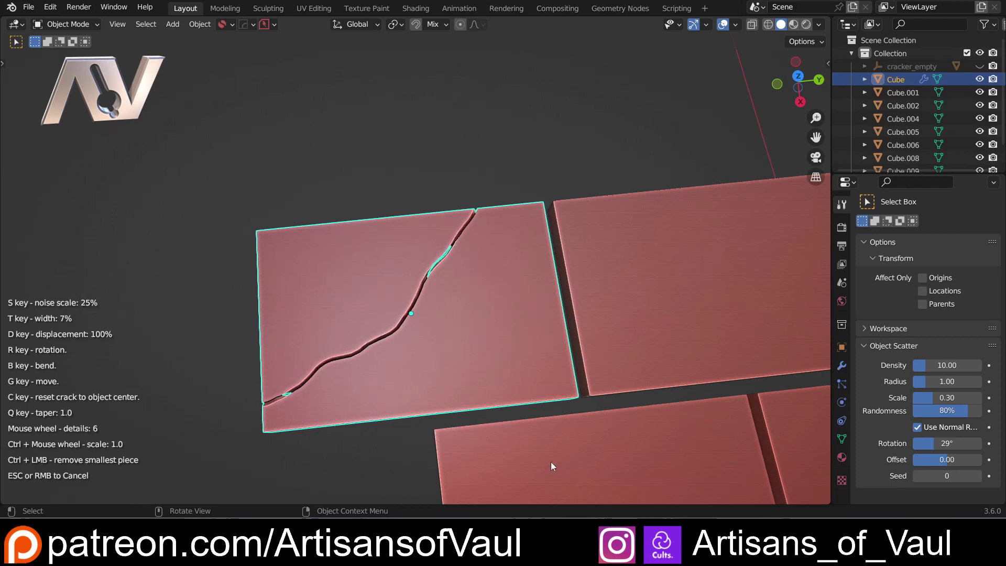
pyautogui.press('c')
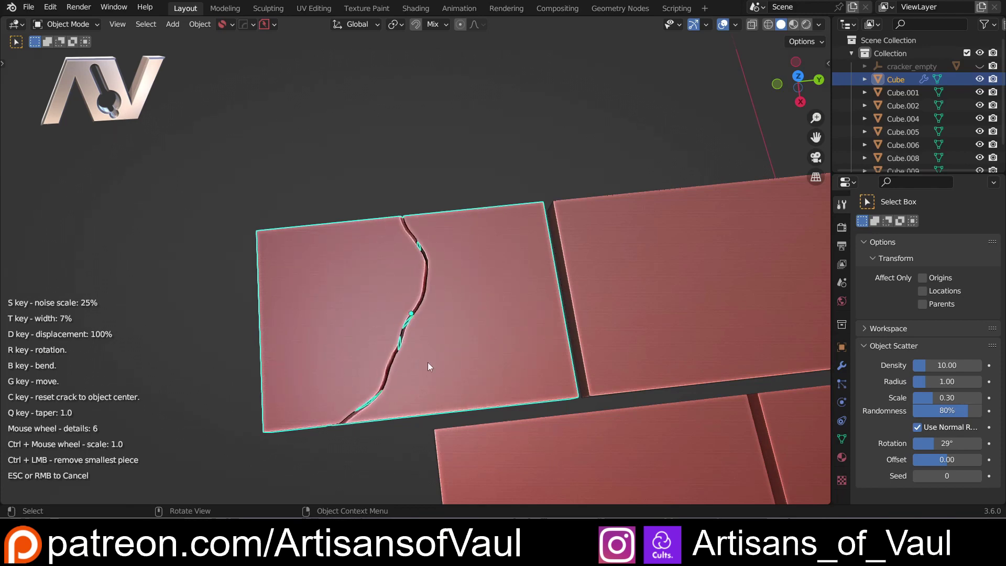
pyautogui.click(585, 380)
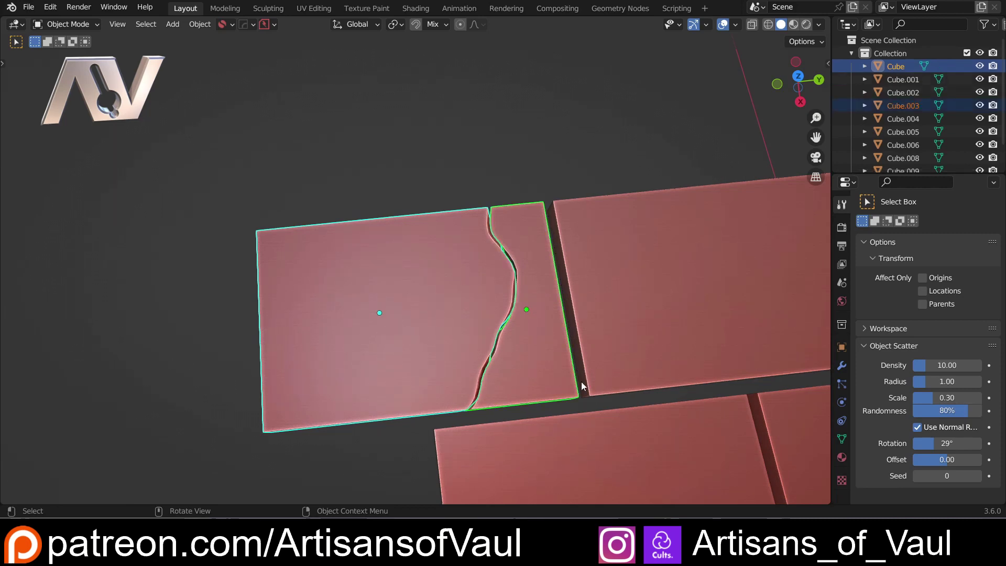
# - Select both pieces of the split tile in turn to check that they are separate objects
pyautogui.keyDown('shift'); pyautogui.moveTo(581, 382); pyautogui.dragTo(333, 385, button='middle'); pyautogui.keyUp('shift')
pyautogui.click(375, 212)
pyautogui.click(425, 271)
pyautogui.click(333, 362)
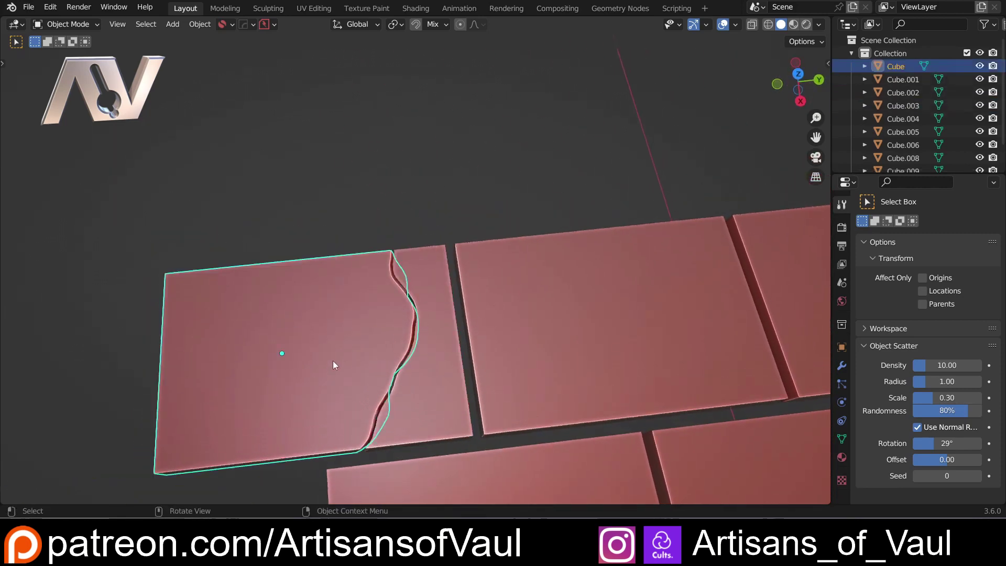
pyautogui.click(452, 361)
# - Split the larger piece with a second crack running from its back edge to the first crack
pyautogui.click(329, 334)
pyautogui.moveTo(327, 330); pyautogui.dragTo(324, 346, button='middle')
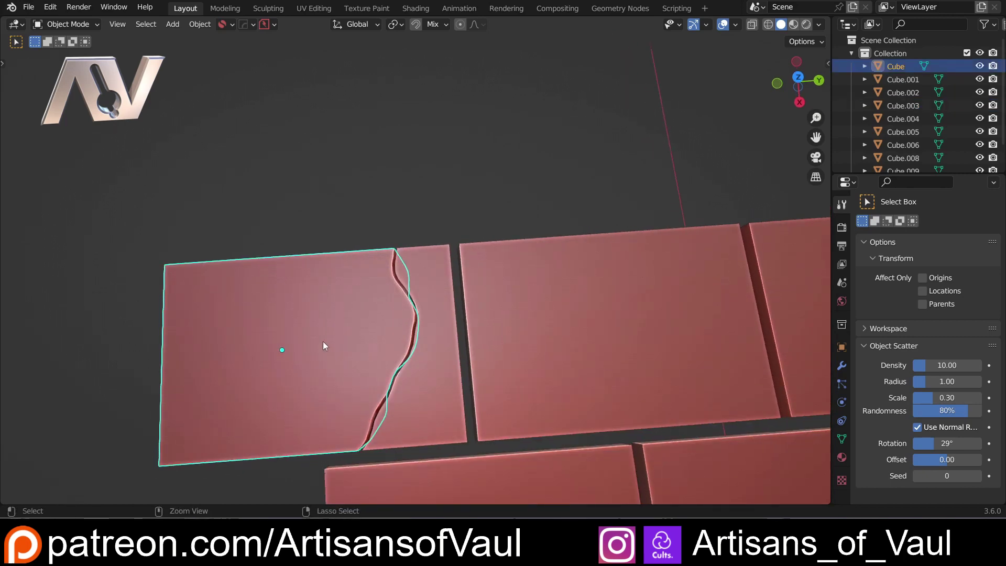
pyautogui.hotkey('ctrl', 'shift', 'c')
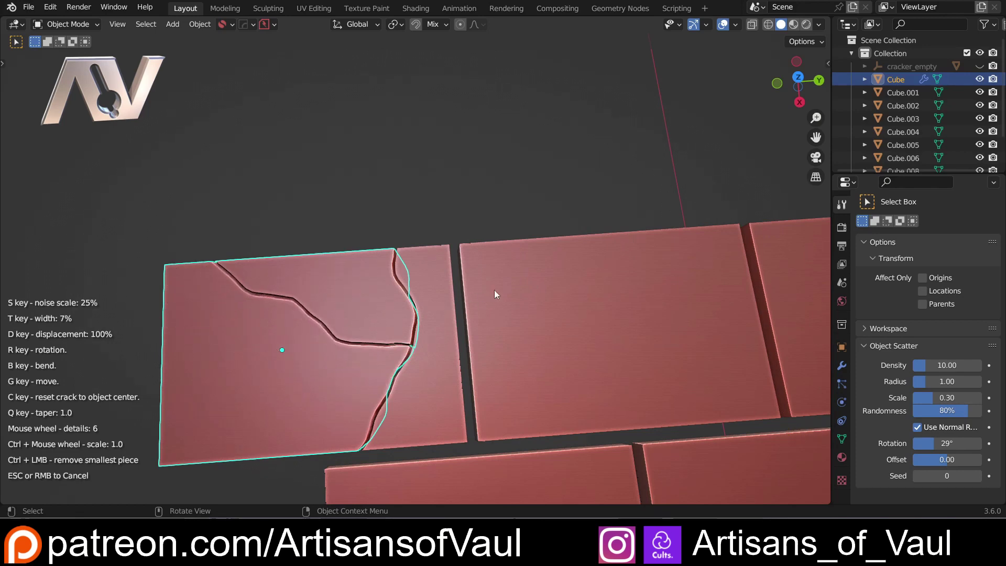
pyautogui.click(563, 275)
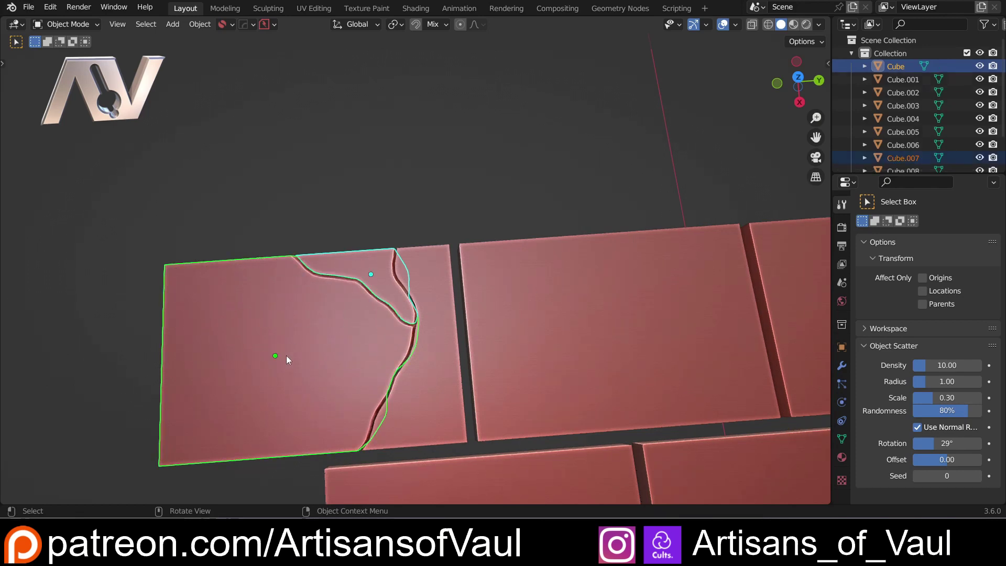
# - Crack the largest remaining piece and the narrow strip with branches off the first crack, setting the strip crack's displacement to -37%
pyautogui.hotkey('ctrl', 'shift', 'c')
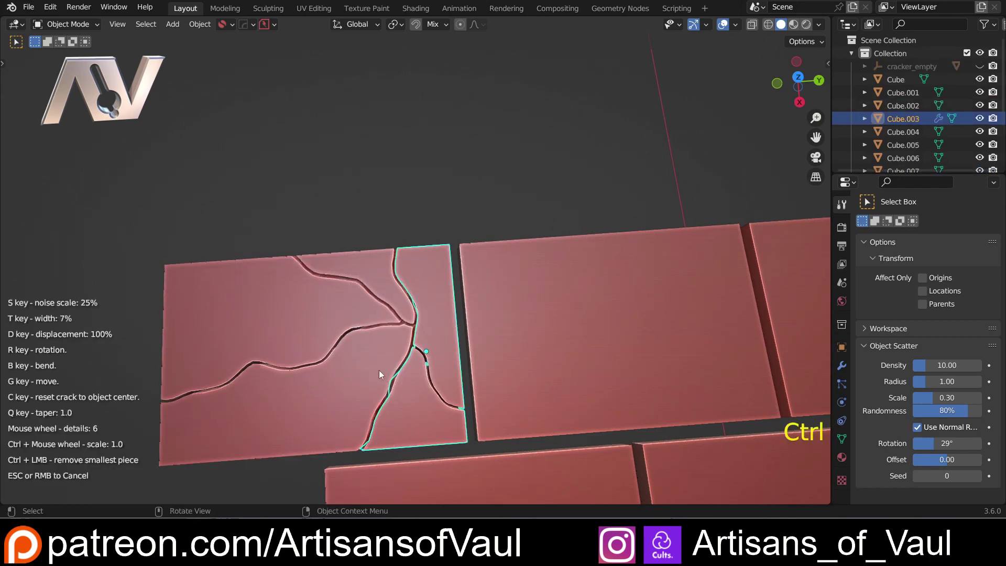
pyautogui.press('d')
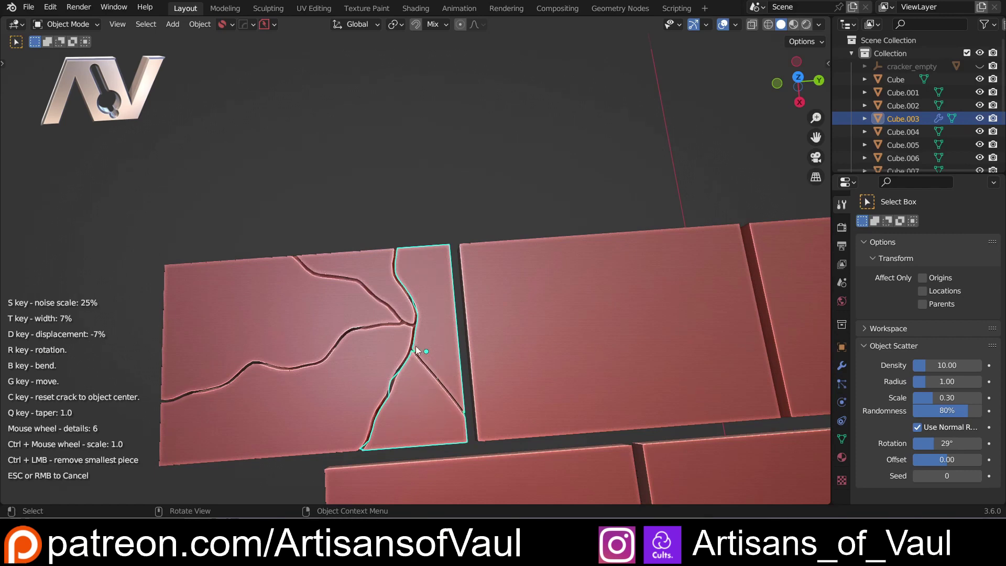
pyautogui.click(423, 333)
pyautogui.click(360, 172)
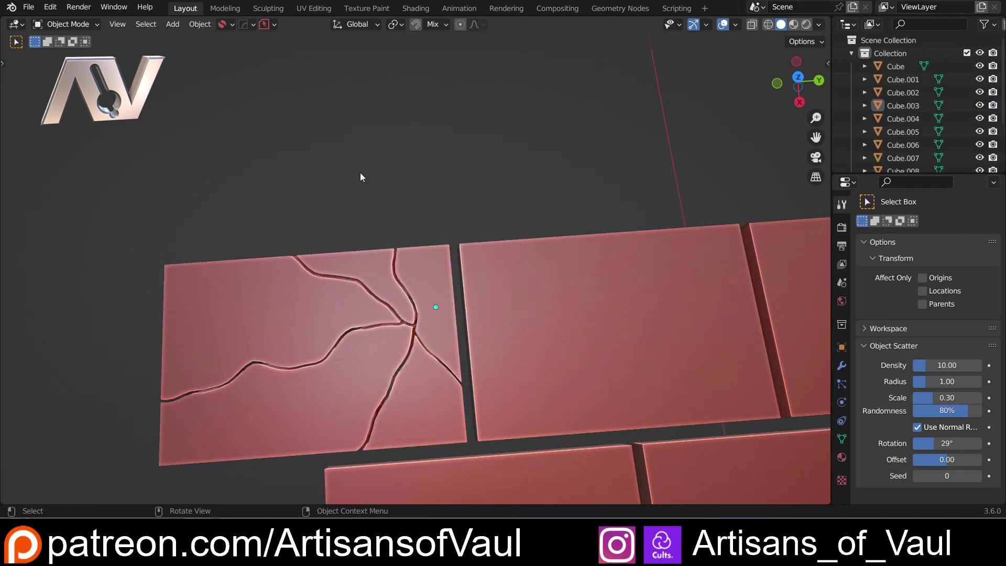
# - Delete the wedge-shaped piece between two cracks and examine the exposed inner crack faces of its neighbours
pyautogui.moveTo(341, 206); pyautogui.dragTo(387, 306, button='middle')
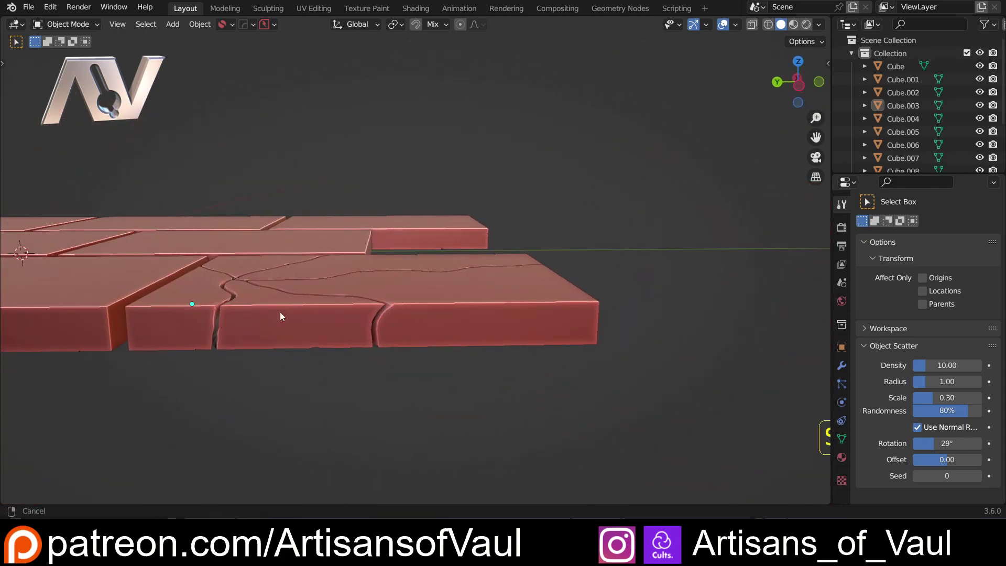
pyautogui.moveTo(281, 315); pyautogui.dragTo(452, 443, button='middle')
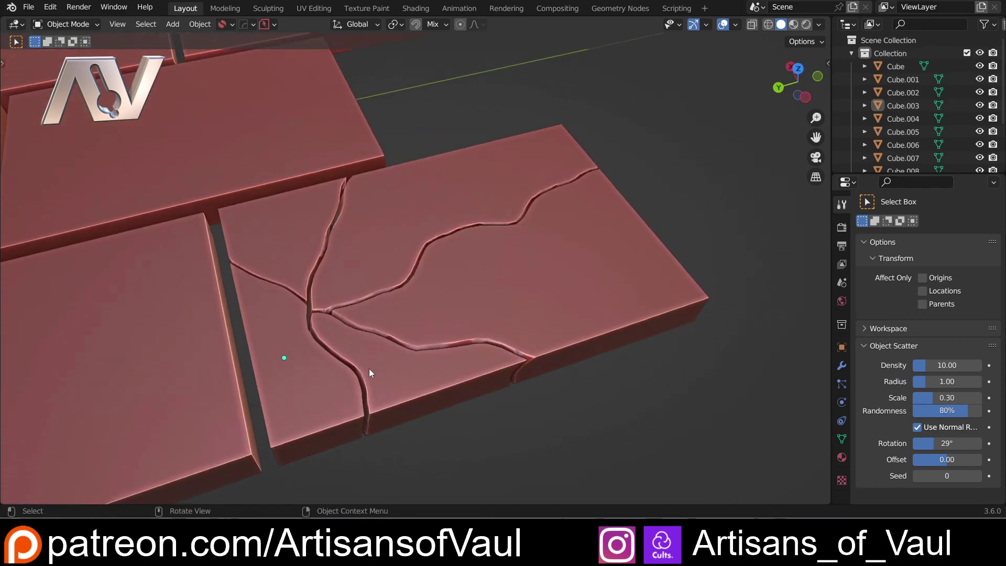
pyautogui.click(369, 373)
pyautogui.scroll(2, 367, 367)
pyautogui.press('Delete')
pyautogui.moveTo(367, 367); pyautogui.dragTo(388, 362, button='middle')
pyautogui.click(411, 354)
pyautogui.rightClick(410, 354)
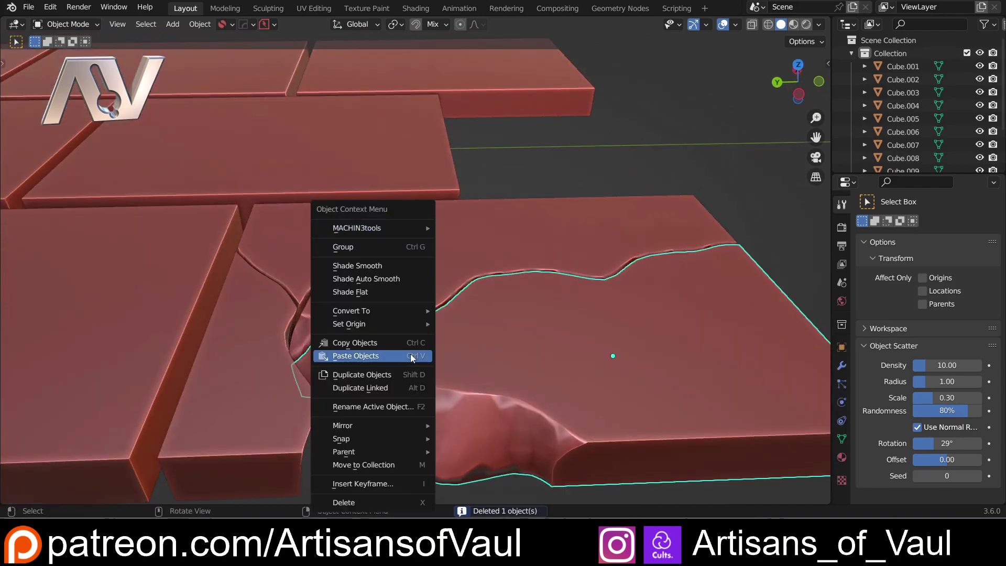
pyautogui.click(389, 295)
pyautogui.moveTo(448, 391)
pyautogui.mouseDown(button='middle')
pyautogui.moveTo(487, 338)
pyautogui.moveTo(404, 368)
pyautogui.moveTo(446, 360)
pyautogui.moveTo(350, 366)
pyautogui.moveTo(363, 357)
pyautogui.moveTo(336, 390)
pyautogui.mouseUp(button='middle')
# - Undo the deletion of the wedge-shaped tile piece
pyautogui.hotkey('ctrl', 'z')
pyautogui.hotkey('ctrl', 'z')
pyautogui.hotkey('ctrl', 'z')
# - Crack the middle tile of the back row diagonally from back edge to front edge, keeping it as one object
pyautogui.click(570, 290)
pyautogui.keyDown('shift'); pyautogui.moveTo(570, 291); pyautogui.dragTo(428, 316, button='middle'); pyautogui.keyUp('shift')
pyautogui.hotkey('ctrl', 'shift', 'c')
pyautogui.press('r')
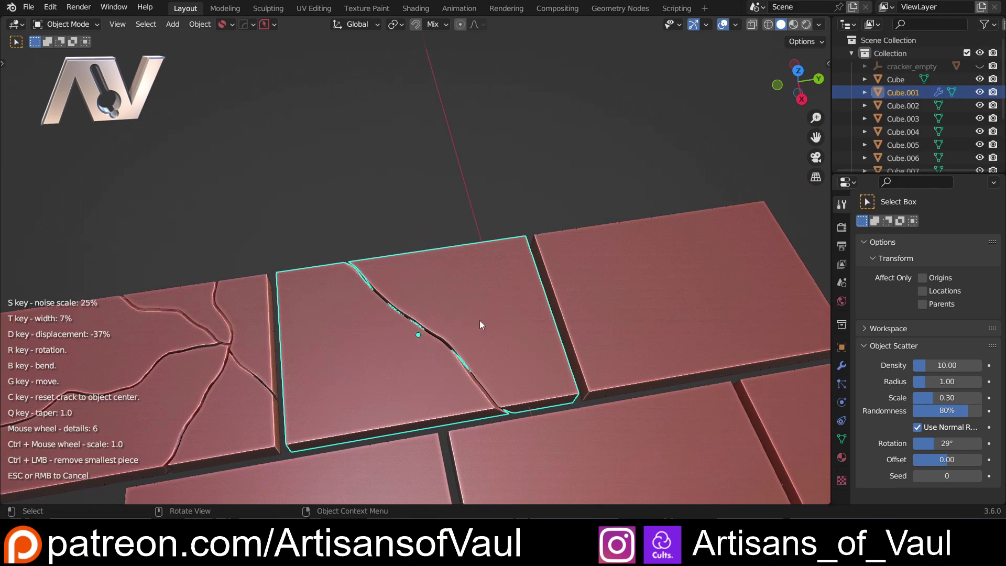
pyautogui.press('shift')
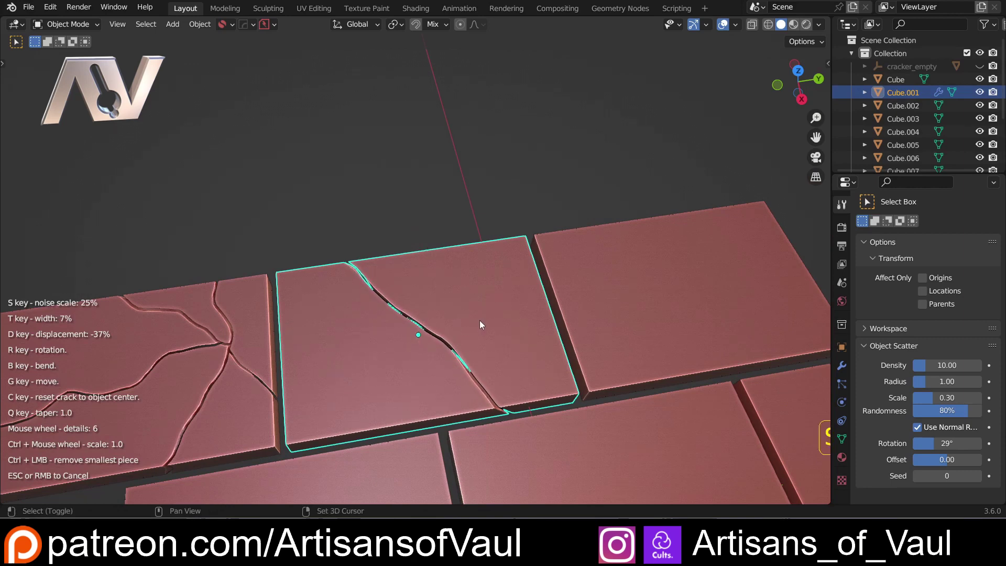
pyautogui.keyDown('shift'); pyautogui.click(479, 320); pyautogui.keyUp('shift')
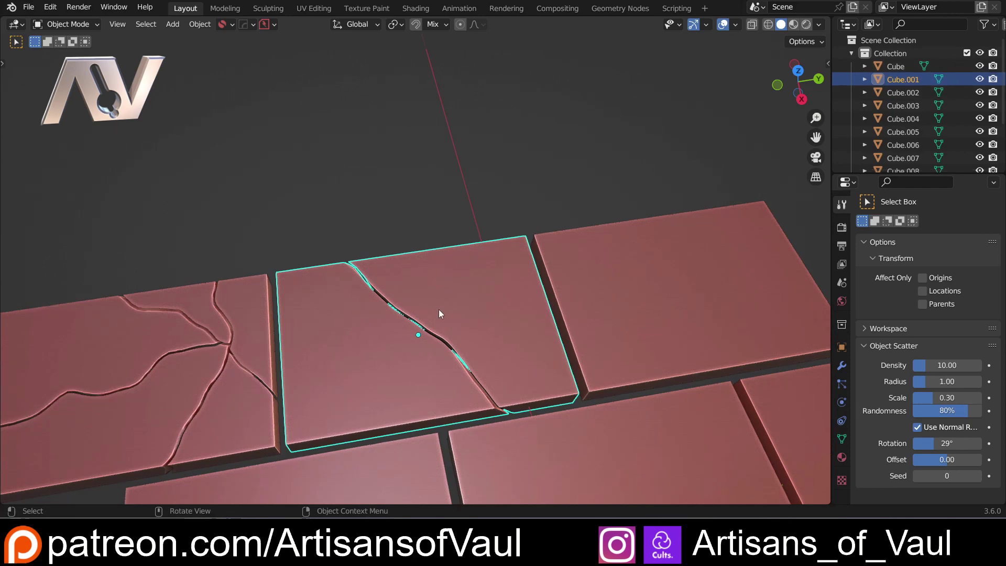
# - Add a crossing diagonal crack to the middle tile, then a third across its back corner that splits it into separate pieces
pyautogui.hotkey('shift', 'r')
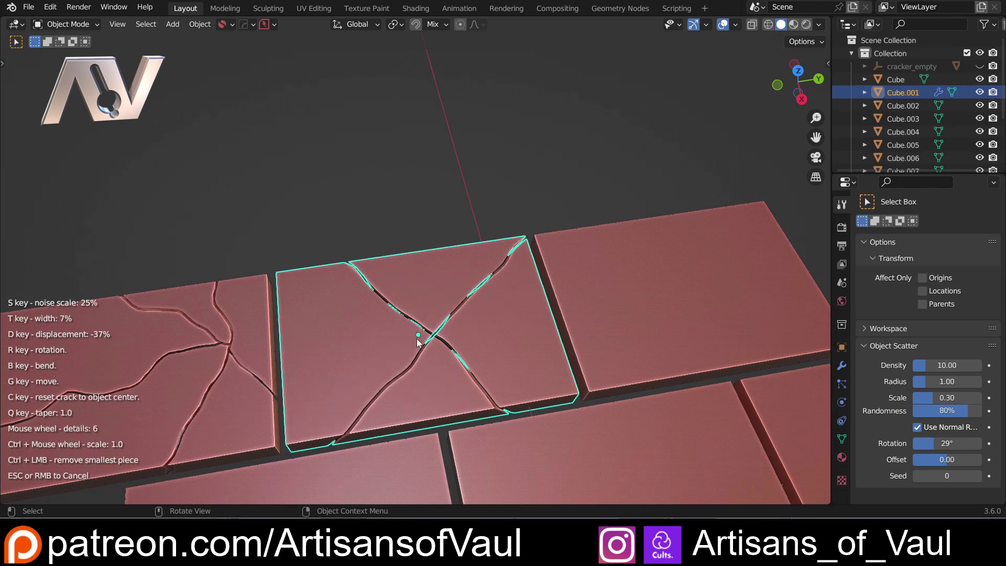
pyautogui.click(473, 379)
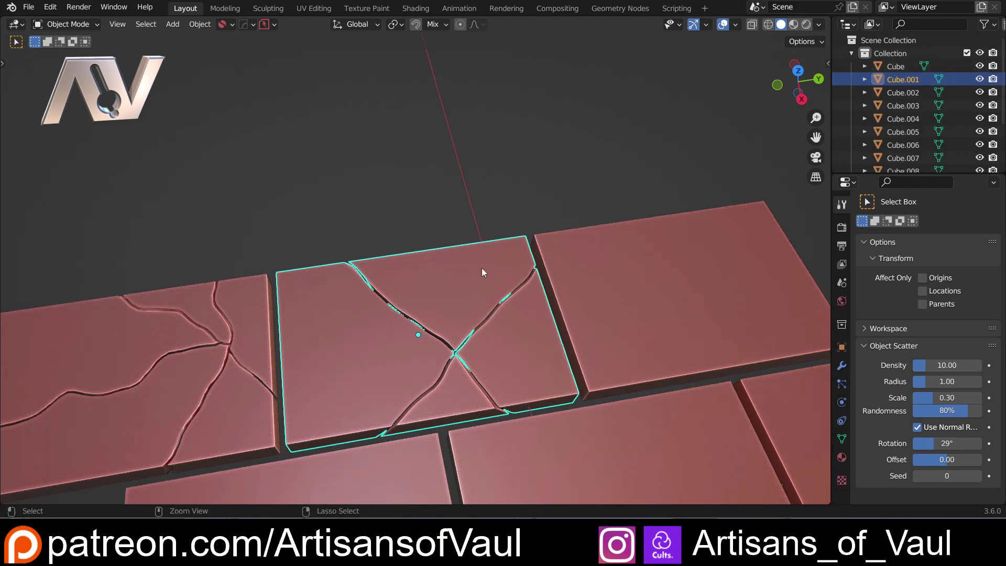
pyautogui.hotkey('shift', 'r')
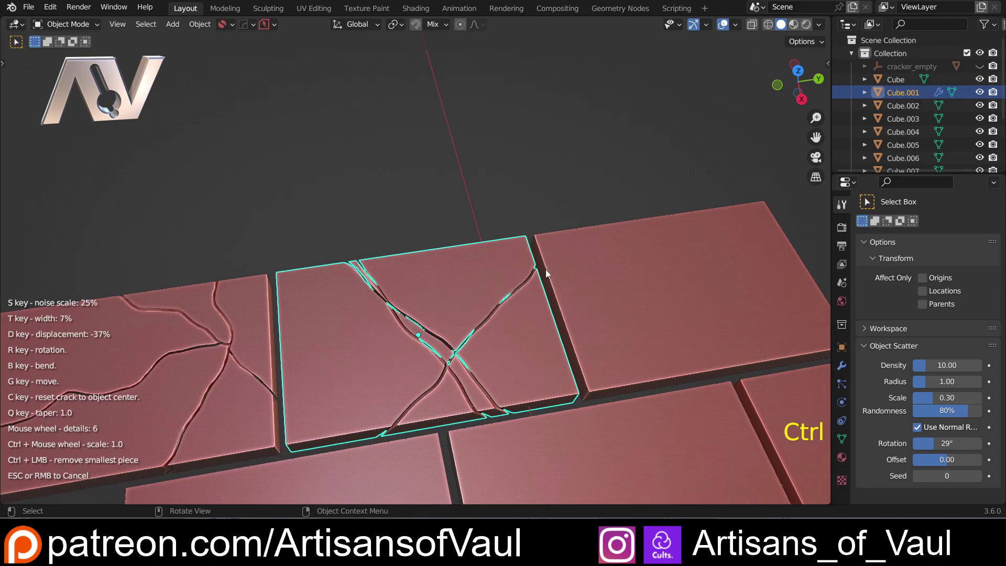
pyautogui.click(734, 187)
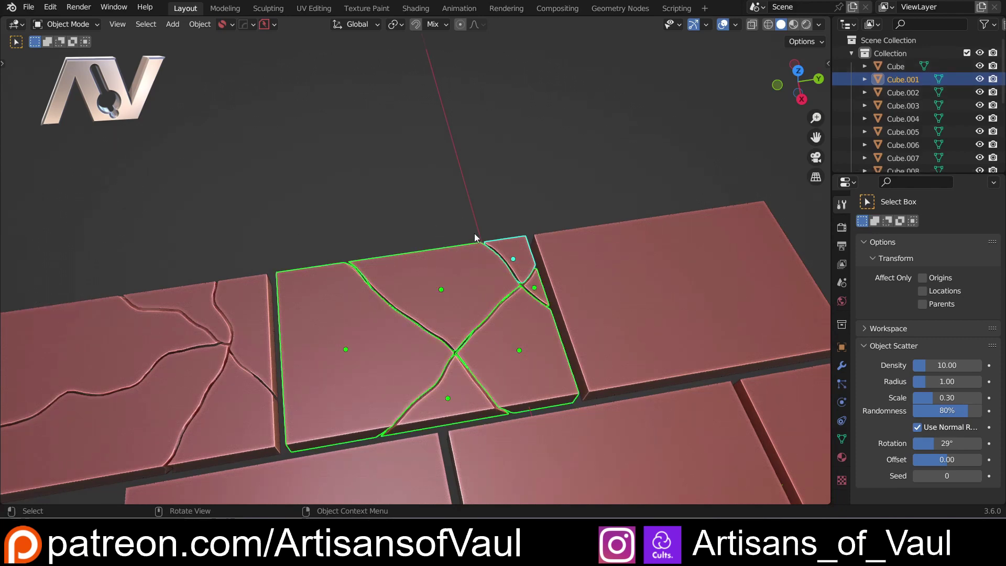
# - Select the middle tile's cracked pieces one by one to check that each is a separate object
pyautogui.click(500, 258)
pyautogui.click(483, 279)
pyautogui.click(525, 340)
pyautogui.click(455, 387)
pyautogui.click(396, 387)
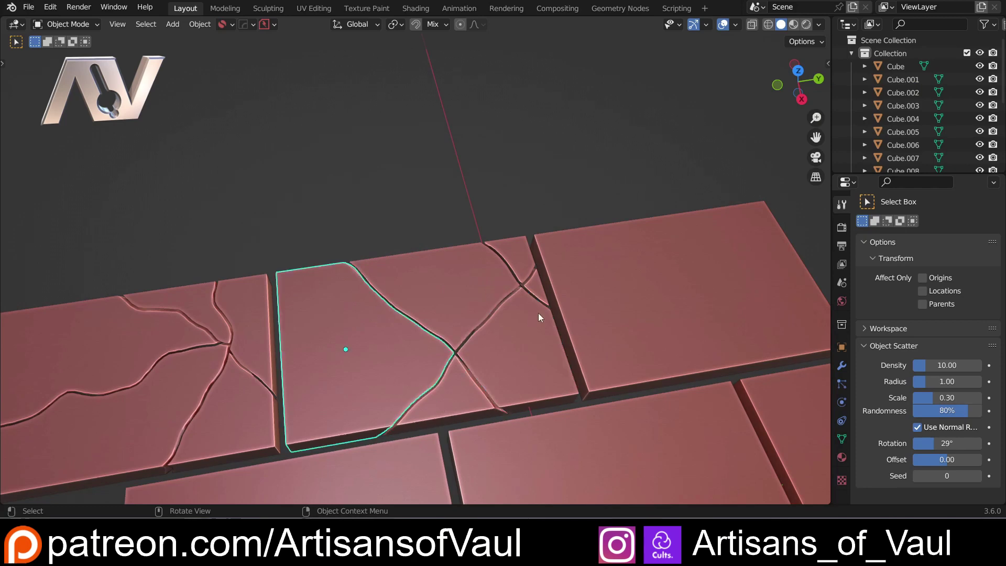
pyautogui.click(542, 295)
# - Apply One Click Damage to the middle tile's largest piece using the MUSGRAVE noise type
pyautogui.moveTo(399, 257); pyautogui.dragTo(373, 247, button='middle')
pyautogui.moveTo(301, 216); pyautogui.dragTo(524, 417)
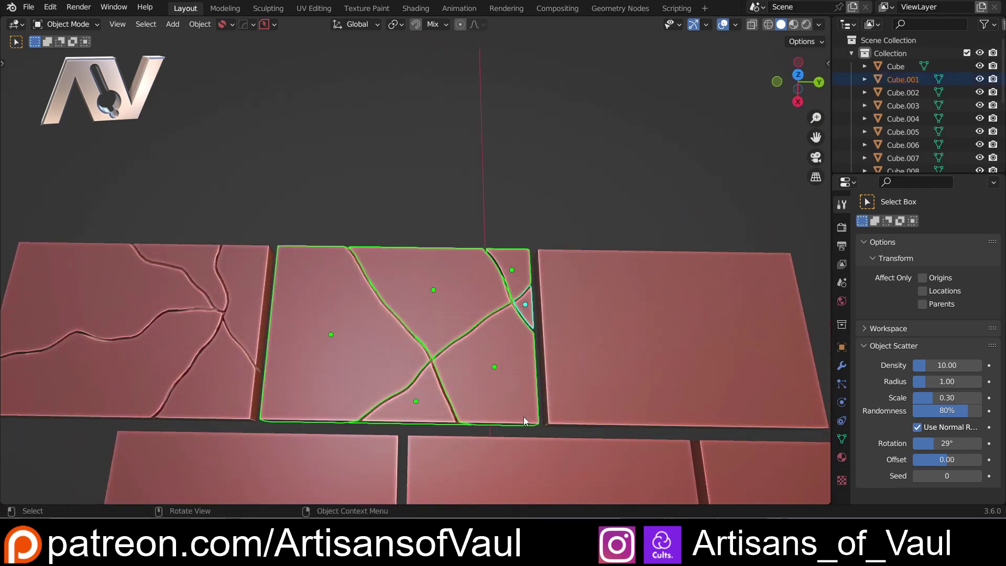
pyautogui.press('n')
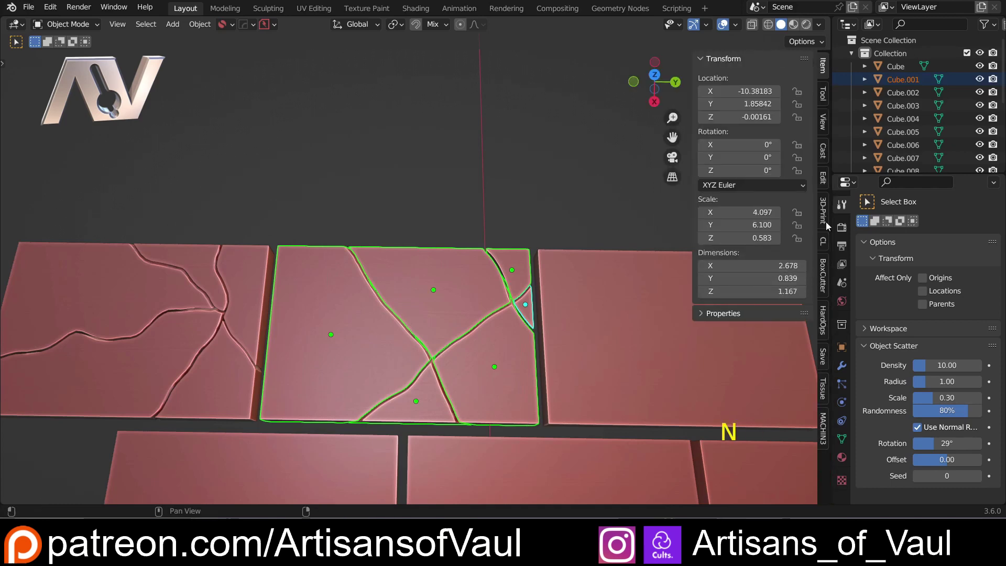
pyautogui.click(823, 179)
pyautogui.moveTo(274, 314); pyautogui.dragTo(293, 307, button='middle')
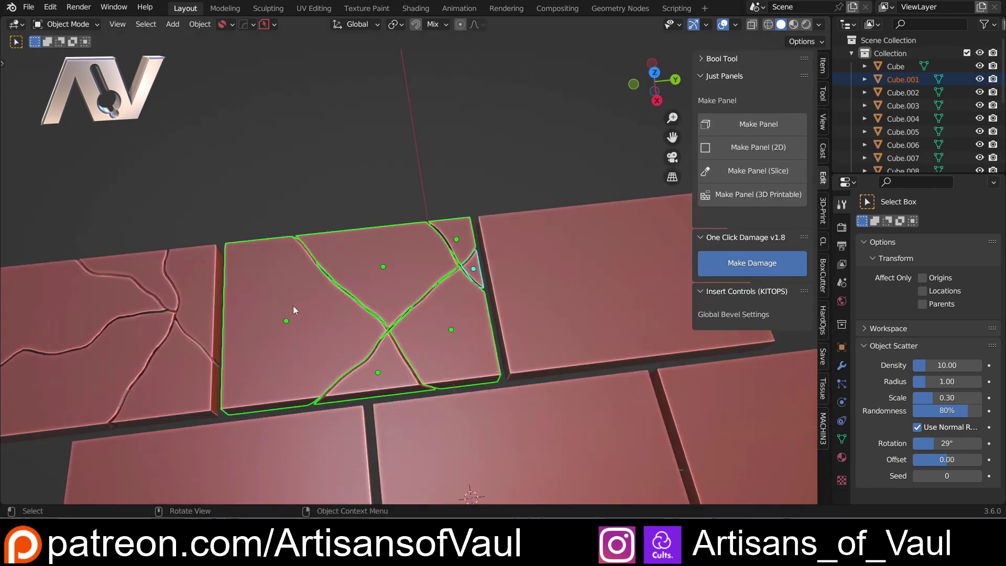
pyautogui.click(293, 307)
pyautogui.click(744, 269)
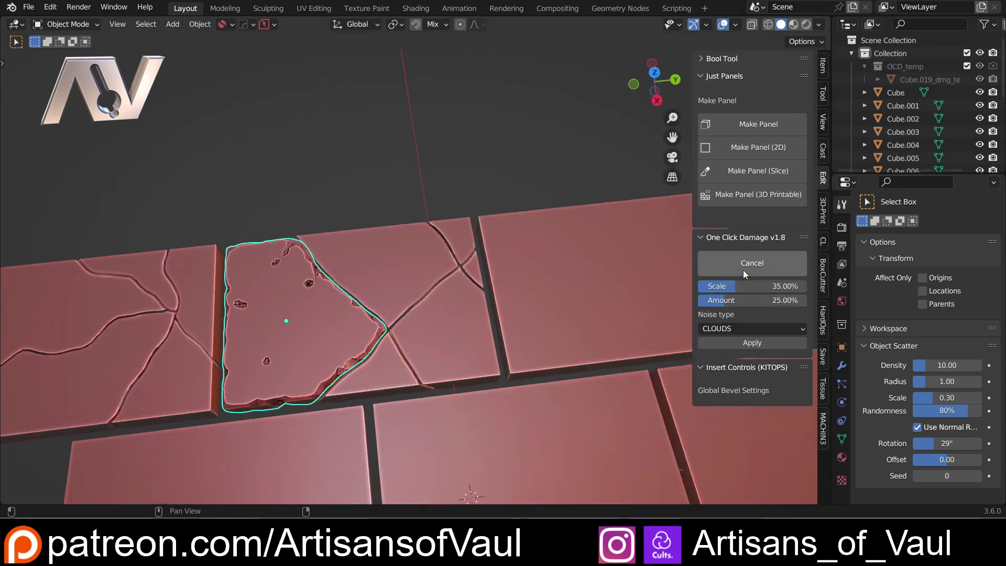
pyautogui.click(747, 329)
pyautogui.click(744, 359)
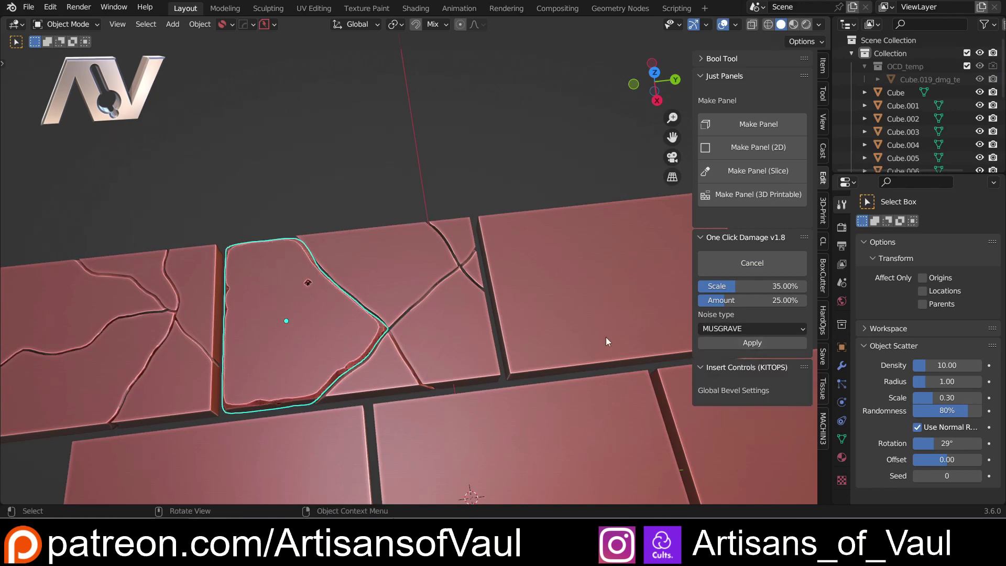
pyautogui.click(772, 345)
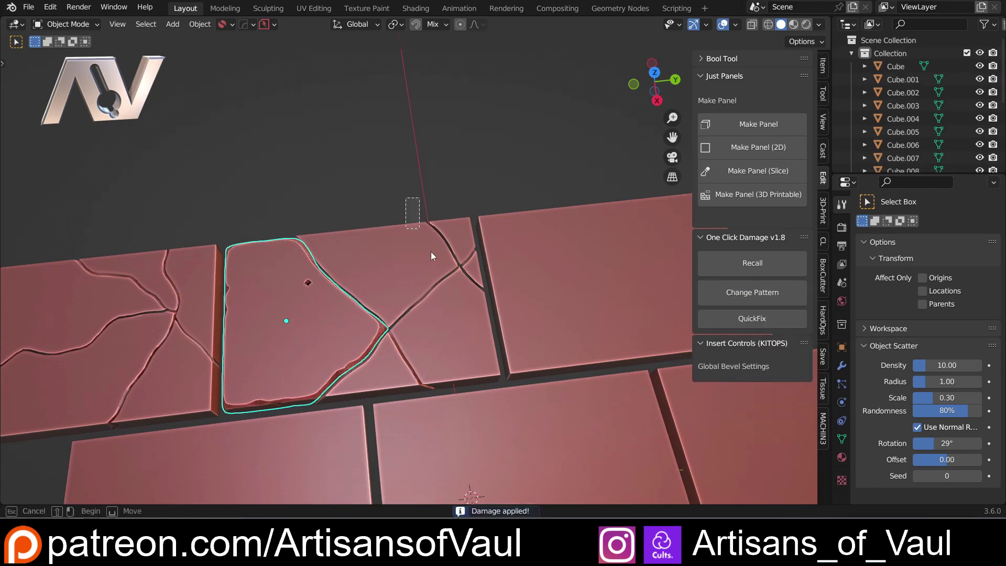
# - Apply One Click Damage to the remaining pieces of the middle tile, excluding the already damaged one
pyautogui.click(391, 366)
pyautogui.keyDown('shift'); pyautogui.click(338, 334); pyautogui.keyUp('shift')
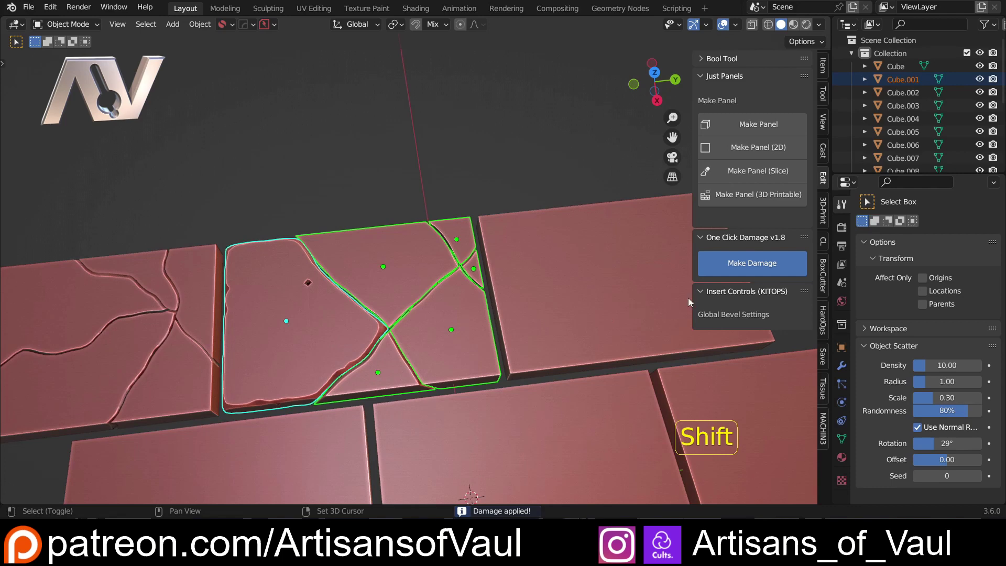
pyautogui.click(735, 272)
# - Examine the damaged edges and gaps of the middle tile by selecting its pieces one at a time
pyautogui.moveTo(391, 174); pyautogui.dragTo(415, 179, button='middle')
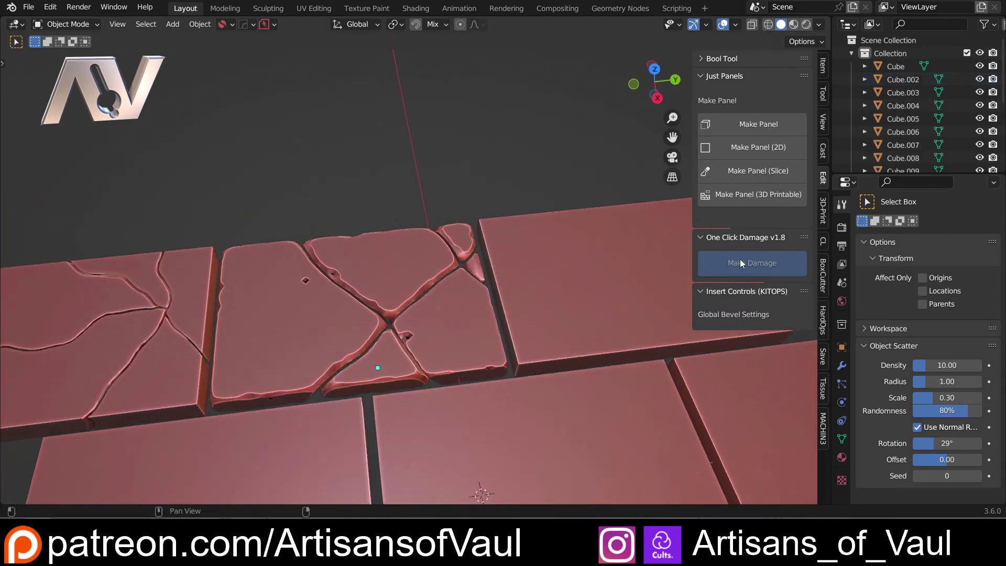
pyautogui.scroll(1, 380, 307)
pyautogui.keyDown('shift'); pyautogui.moveTo(363, 305); pyautogui.dragTo(413, 268, button='middle'); pyautogui.keyUp('shift')
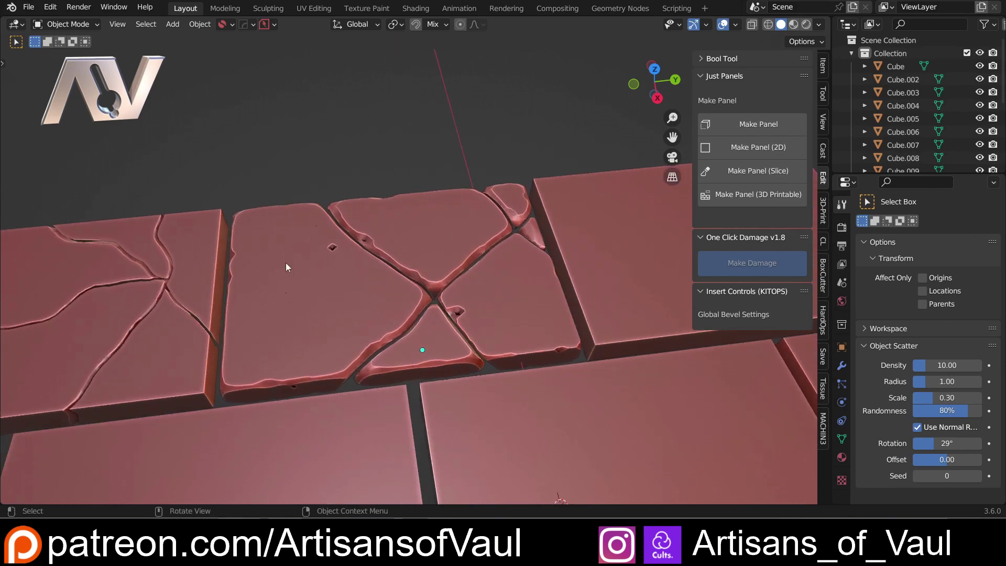
pyautogui.click(520, 206)
pyautogui.click(537, 234)
pyautogui.click(507, 273)
pyautogui.click(440, 243)
pyautogui.click(422, 334)
pyautogui.click(347, 299)
# - Join the back row's intact tile and the two adjacent tiles of the next row into one object
pyautogui.scroll(-2, 334, 287)
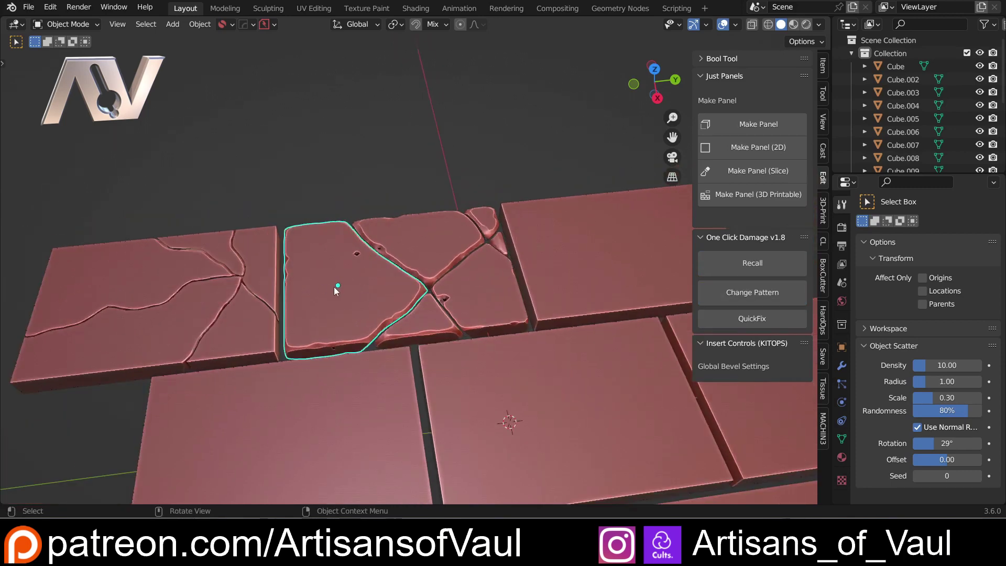
pyautogui.moveTo(395, 263); pyautogui.dragTo(386, 296, button='middle')
pyautogui.keyDown('shift'); pyautogui.moveTo(402, 310); pyautogui.dragTo(460, 242, button='middle'); pyautogui.keyUp('shift')
pyautogui.click(461, 244)
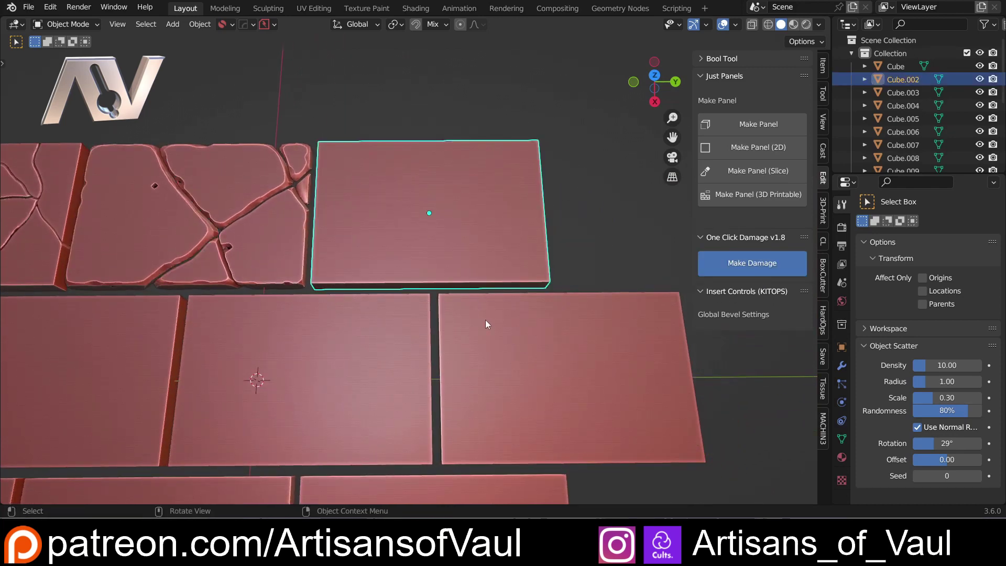
pyautogui.keyDown('shift'); pyautogui.click(517, 344); pyautogui.keyUp('shift')
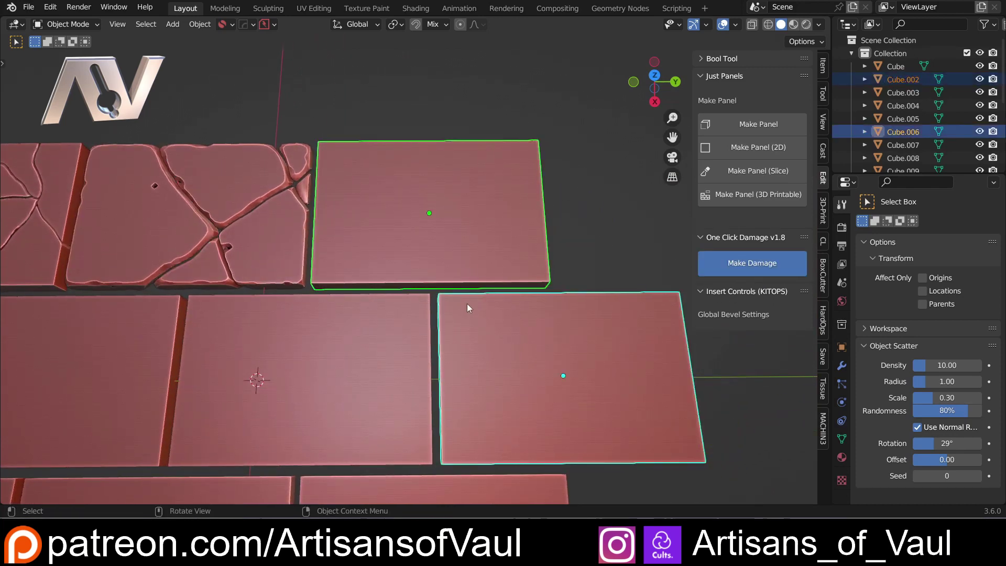
pyautogui.keyDown('shift'); pyautogui.click(411, 343); pyautogui.keyUp('shift')
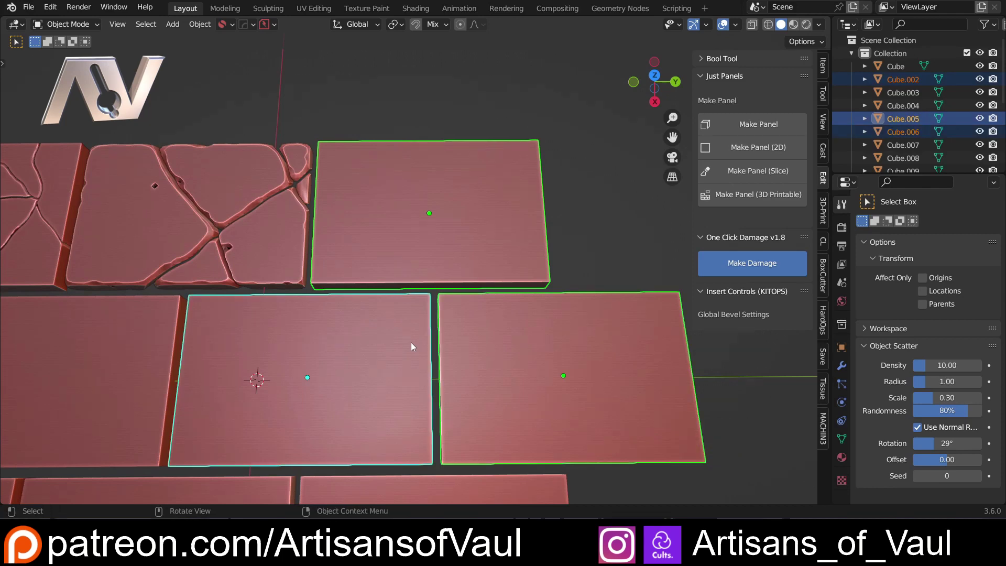
pyautogui.hotkey('ctrl', 'j')
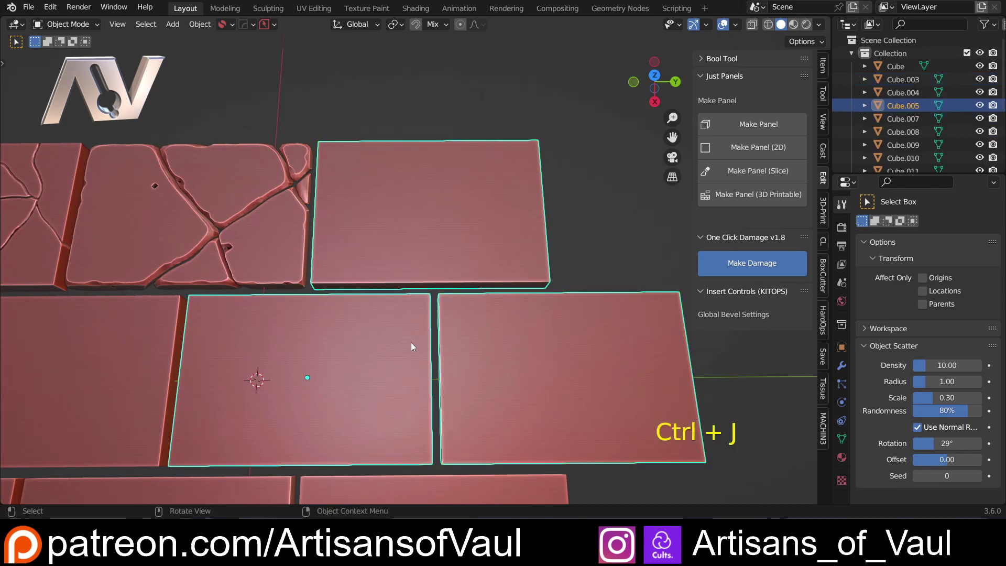
pyautogui.press('n')
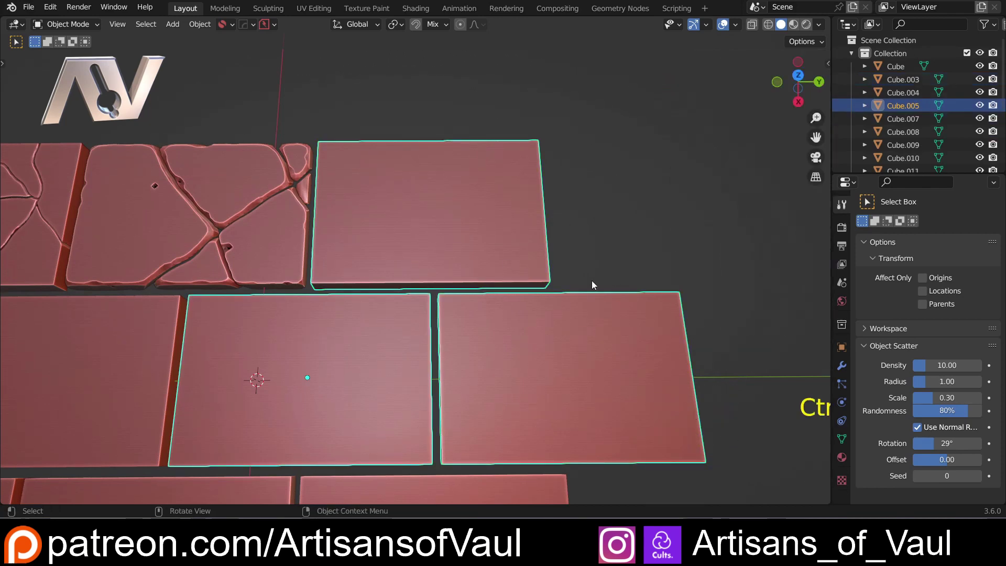
# - Run a diagonal crack through the joined tiles, across the back-row tile and the tile in front of it, without splitting the object
pyautogui.keyDown('shift'); pyautogui.moveTo(430, 266); pyautogui.dragTo(479, 220, button='middle'); pyautogui.keyUp('shift')
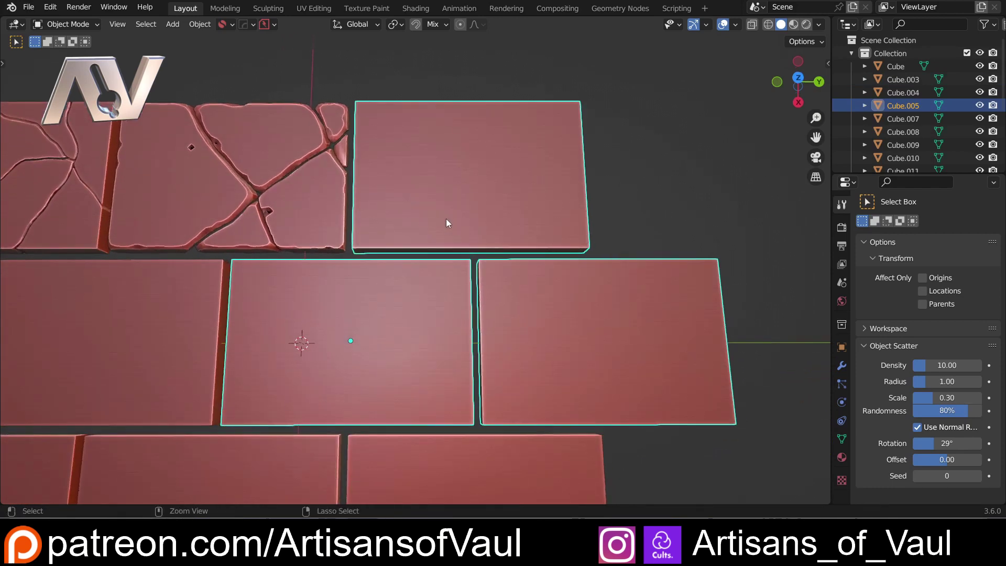
pyautogui.hotkey('ctrl', 'shift', 'c')
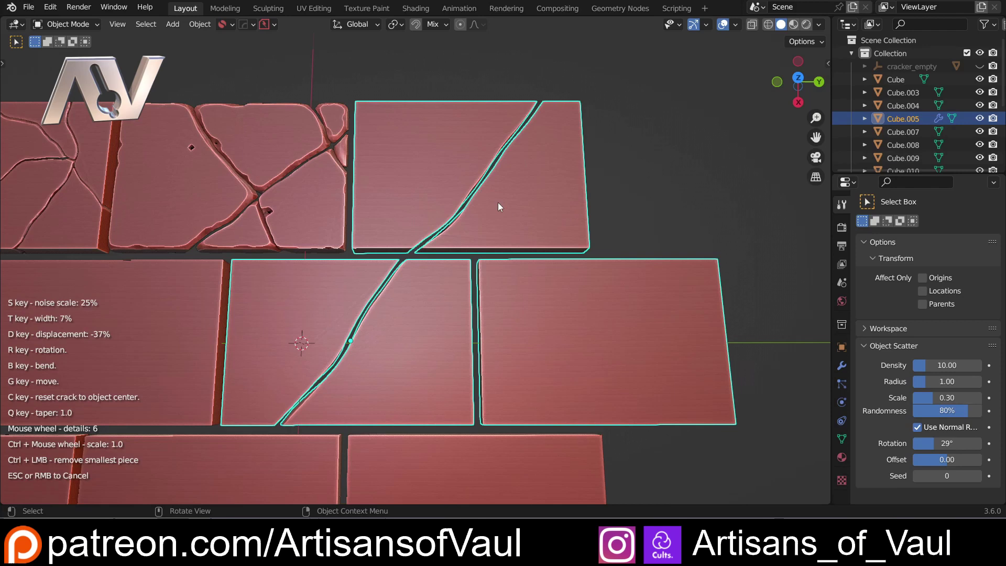
pyautogui.click(498, 202)
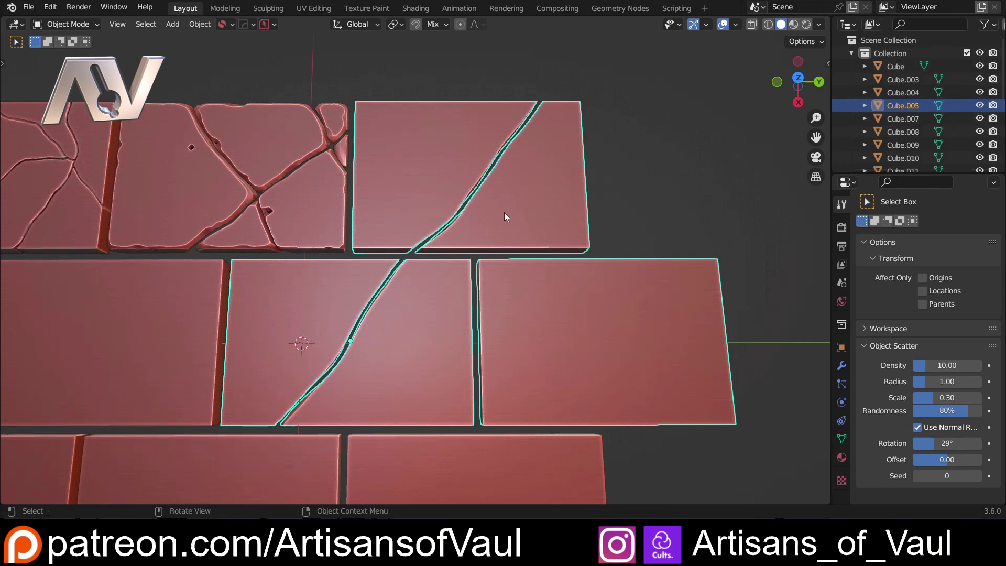
# - Move a second, opposite diagonal crack across the back-row tile and the second row's end tile, splitting the joined tiles into separate pieces
pyautogui.hotkey('ctrl', 'shift', 'c')
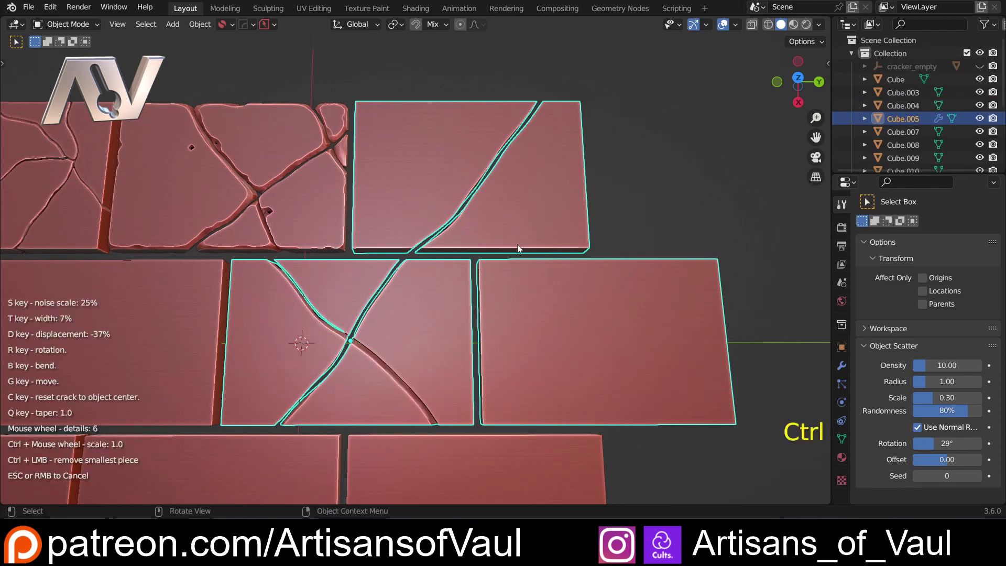
pyautogui.press('g')
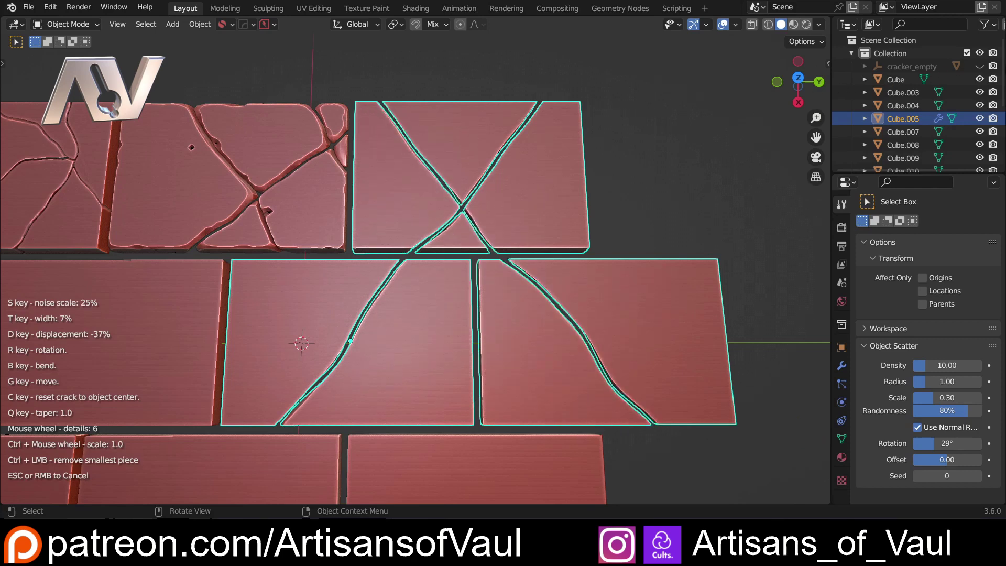
pyautogui.click(797, 83)
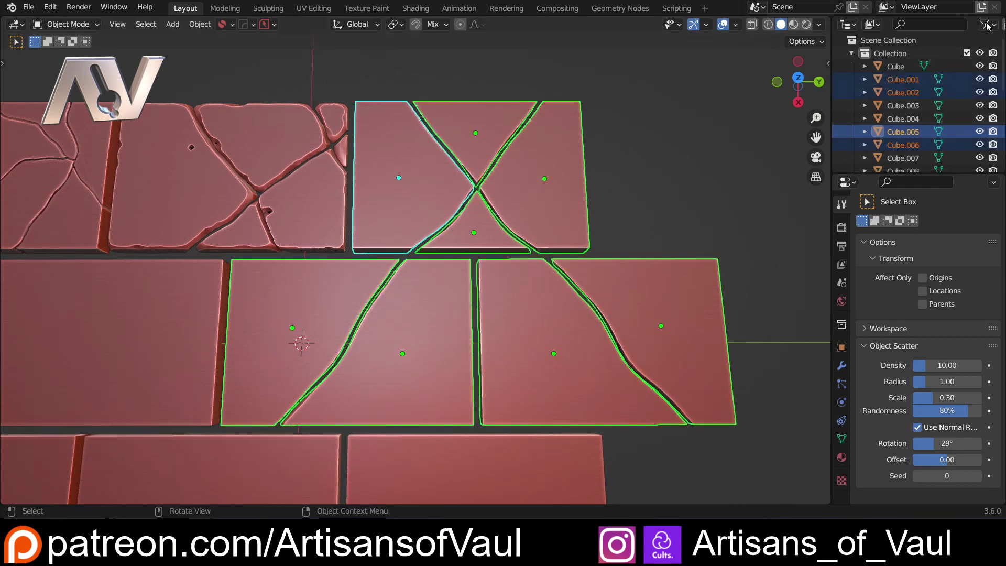
pyautogui.click(676, 186)
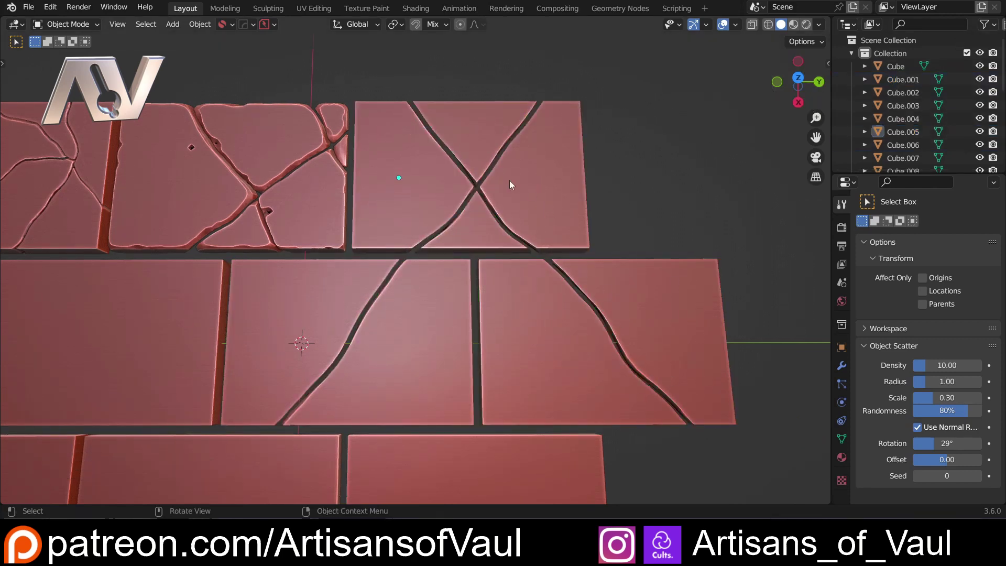
# - Split the inner piece of the second row's end tile with a narrow crack branching from the main crack to the front edge
pyautogui.click(530, 203)
pyautogui.click(535, 329)
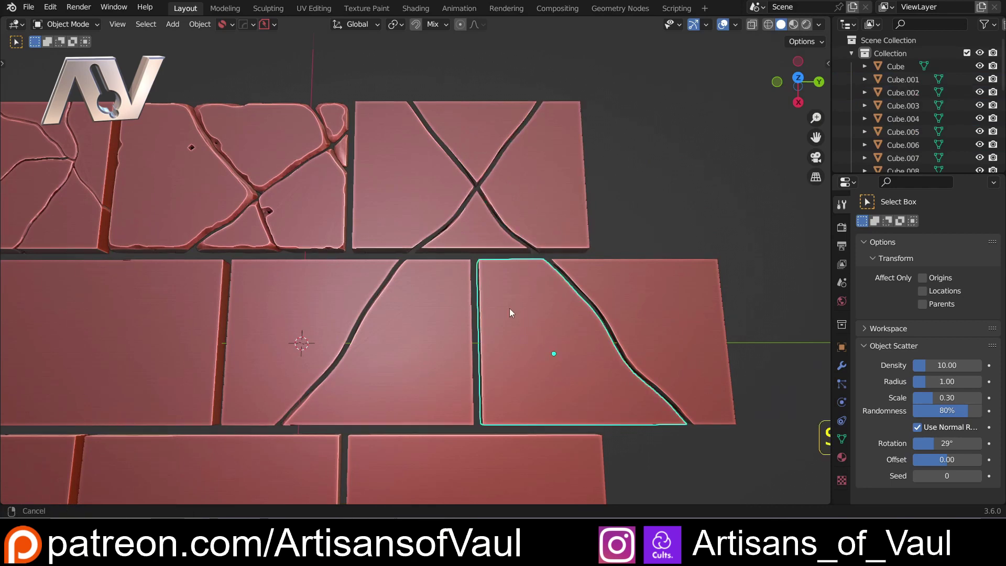
pyautogui.keyDown('ctrl'); pyautogui.rightClick(506, 336); pyautogui.keyUp('ctrl')
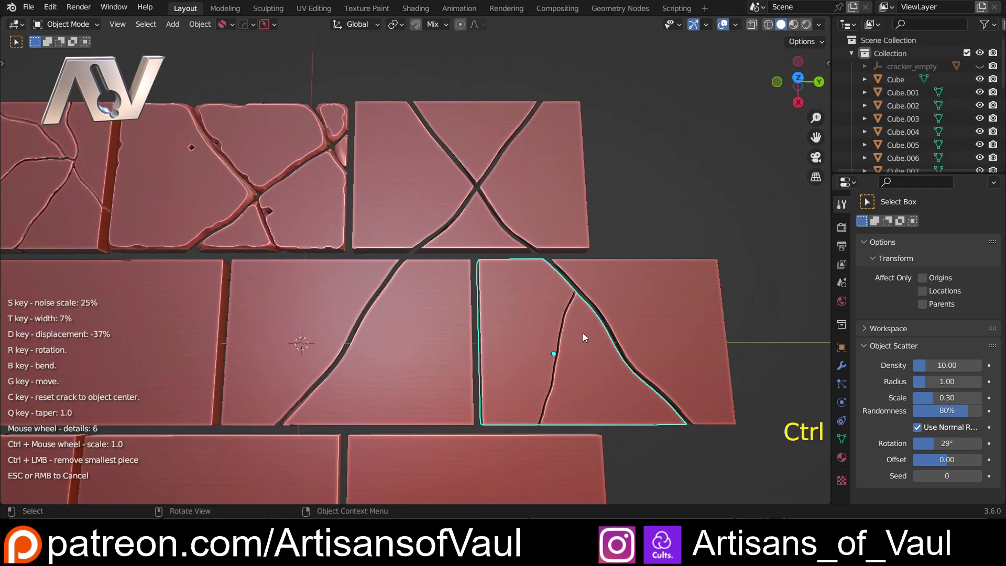
pyautogui.click(568, 348)
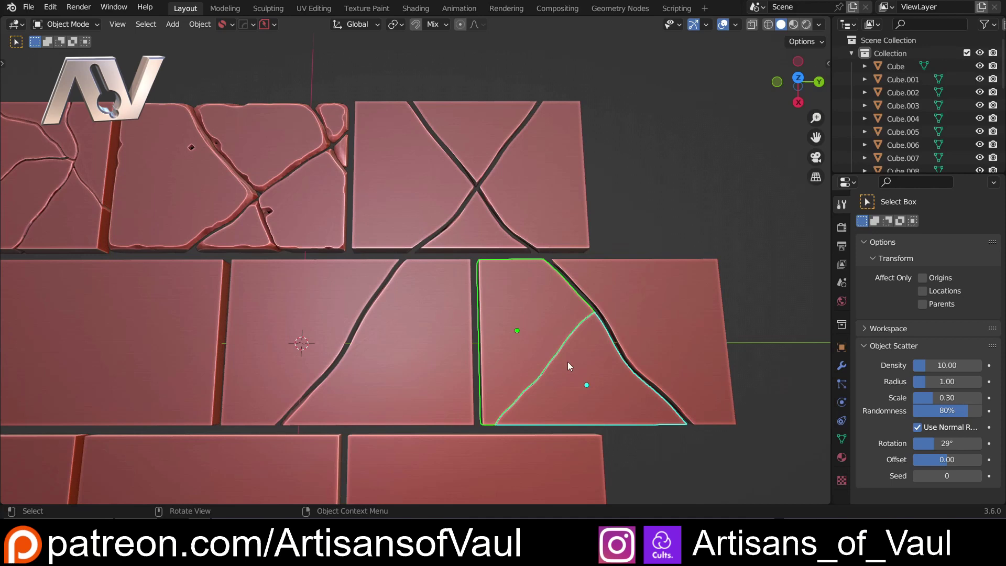
# - Split the triangular front piece of the second row's end tile with a 3% wide crack running from the branch crack to the front edge
pyautogui.click(558, 414)
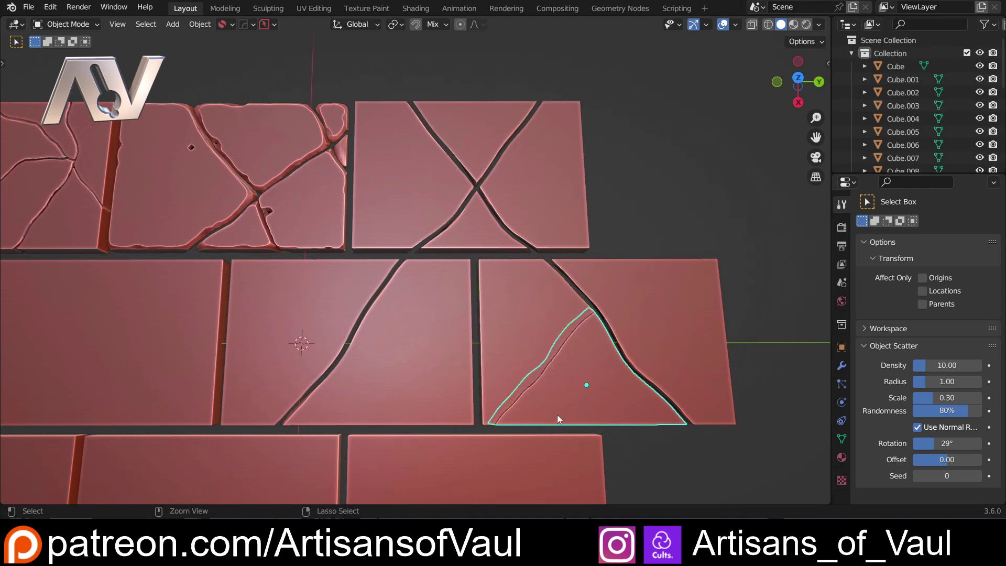
pyautogui.hotkey('ctrl', 'shift', 'c')
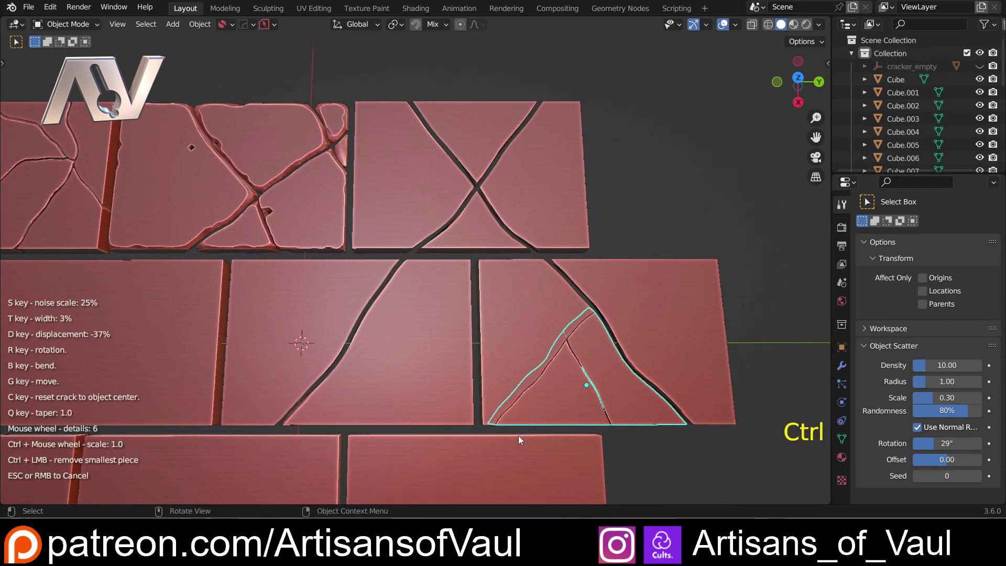
pyautogui.click(518, 436)
pyautogui.scroll(-2, 621, 248)
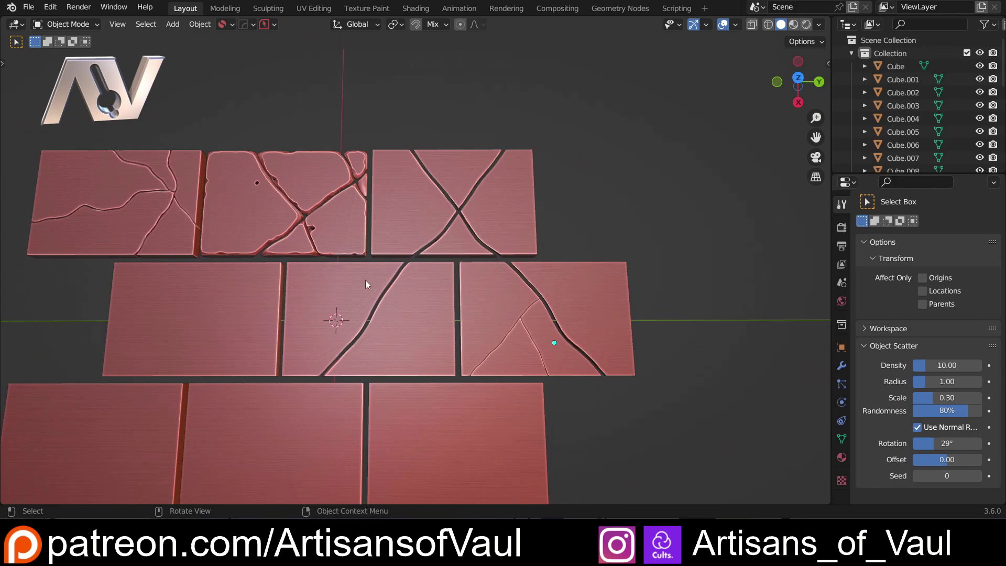
# - Start a crack on the front row's middle tile, in line with the crack behind it, with 33% width and 0.5 scale
pyautogui.moveTo(419, 309); pyautogui.dragTo(444, 323, button='middle')
pyautogui.scroll(2, 450, 281)
pyautogui.click(419, 337)
pyautogui.scroll(4, 447, 312)
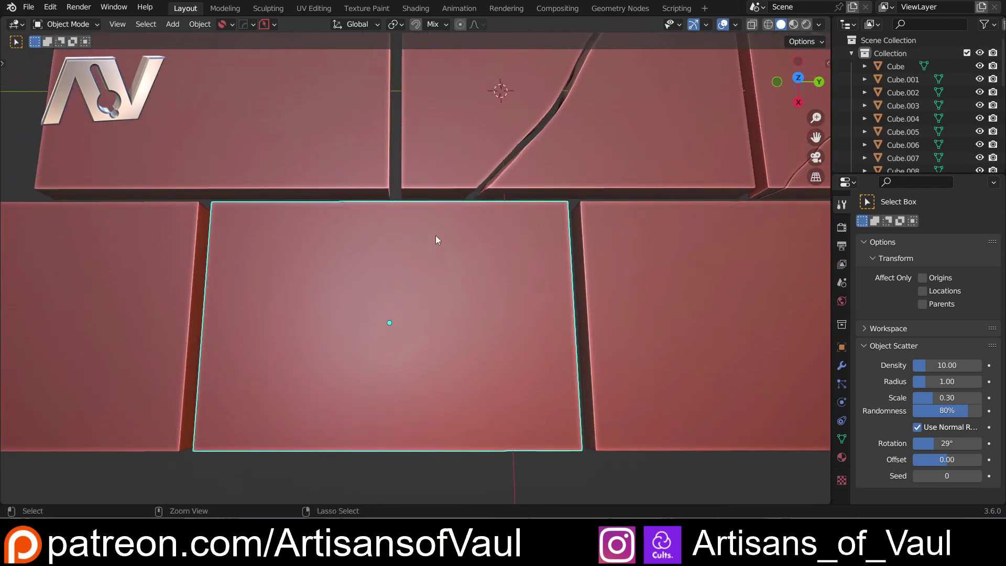
pyautogui.hotkey('ctrl', 'shift', 'c')
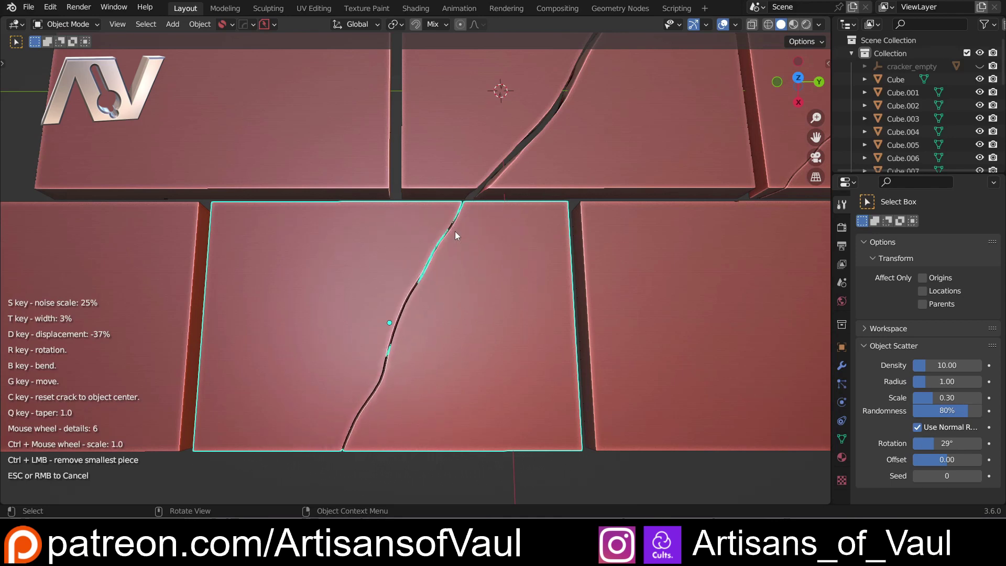
pyautogui.press('t')
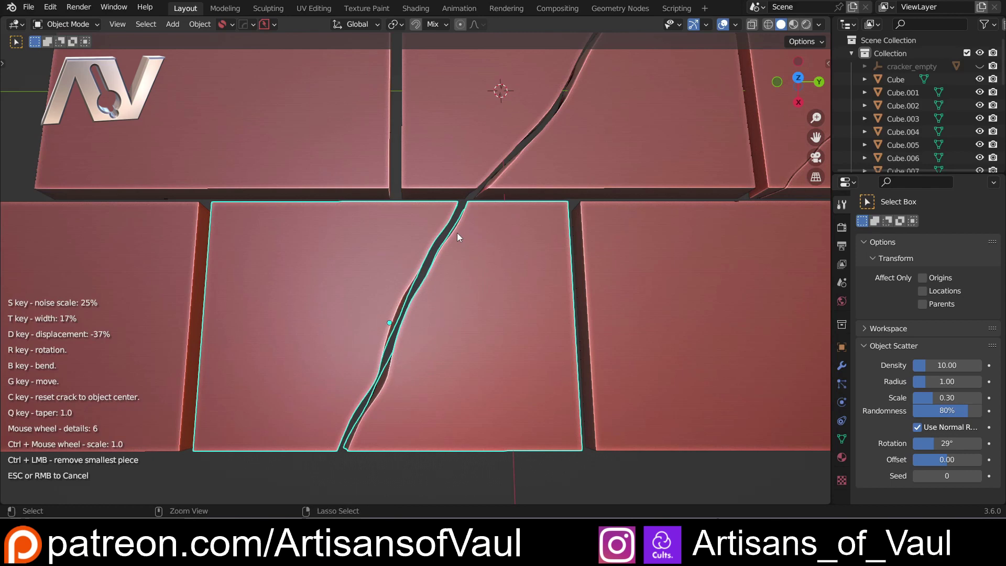
pyautogui.keyDown('ctrl'); pyautogui.scroll(-5, 457, 233); pyautogui.keyUp('ctrl')
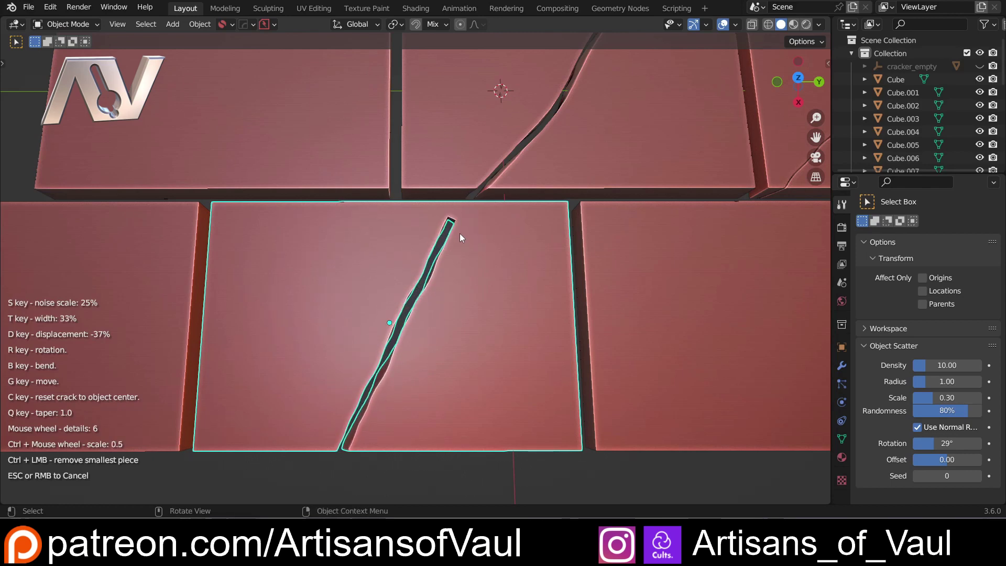
# - Move the crack to meet the neighbouring tile's crack at the back edge, and taper its inner end to a point
pyautogui.press('g')
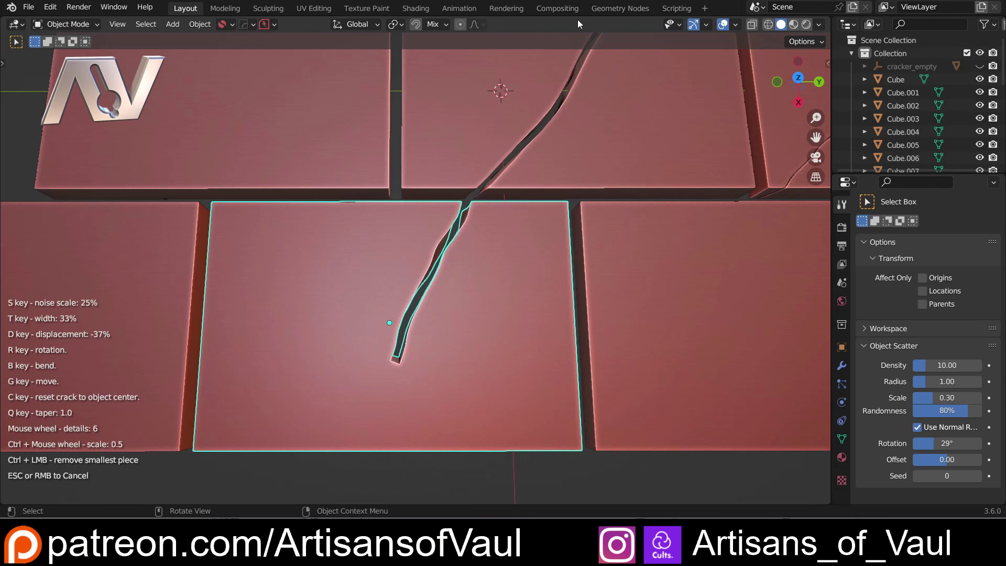
pyautogui.press('q')
pyautogui.click(435, 108)
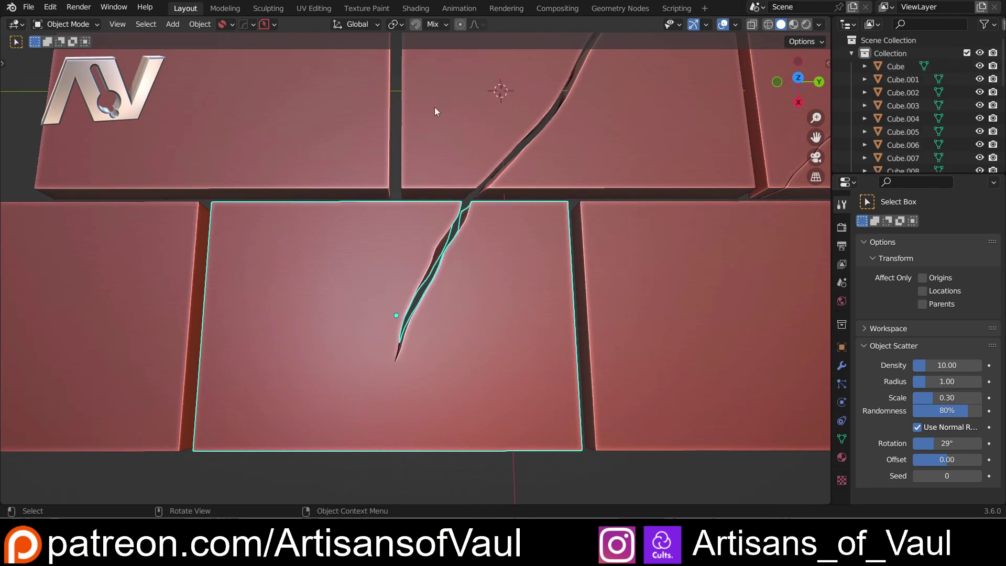
pyautogui.scroll(-4, 435, 178)
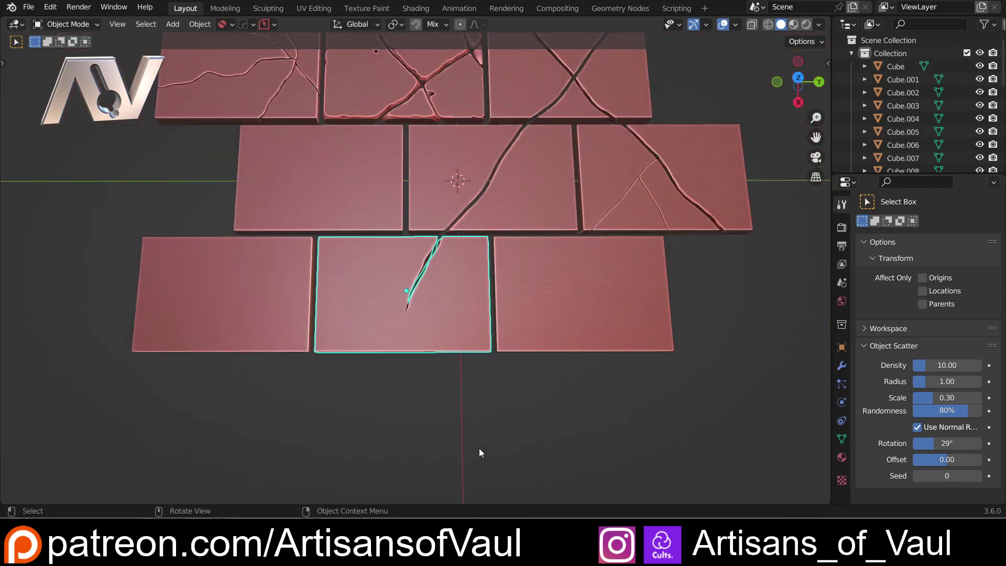
pyautogui.click(473, 376)
pyautogui.keyDown('shift'); pyautogui.moveTo(473, 375); pyautogui.dragTo(414, 388, button='middle'); pyautogui.keyUp('shift')
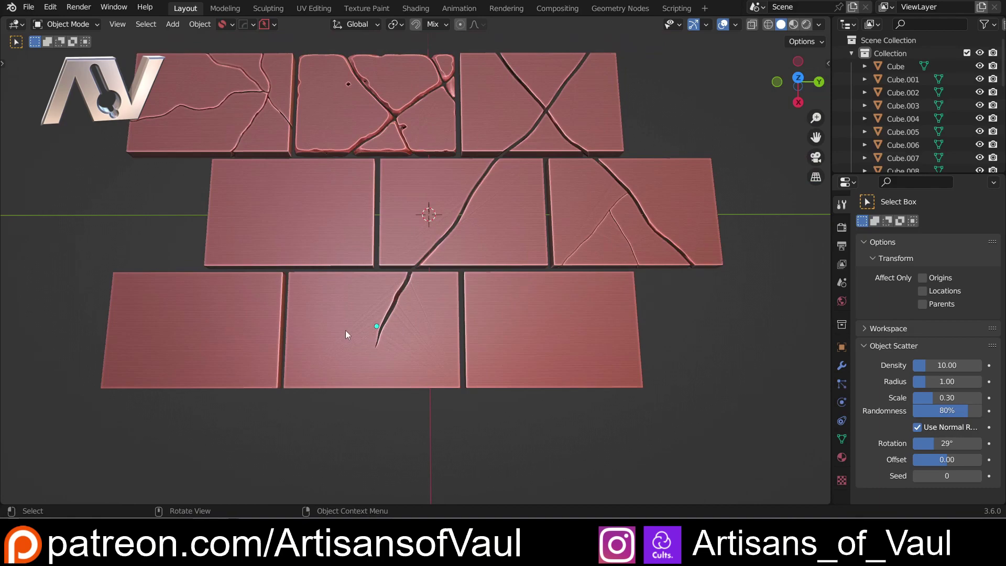
pyautogui.scroll(4, 369, 316)
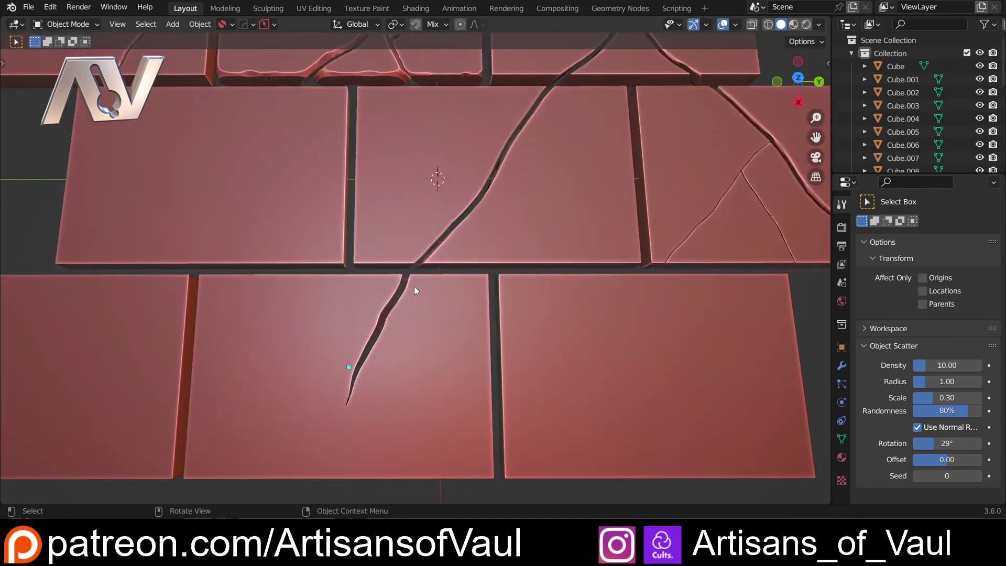
pyautogui.moveTo(416, 289); pyautogui.dragTo(410, 262, button='middle')
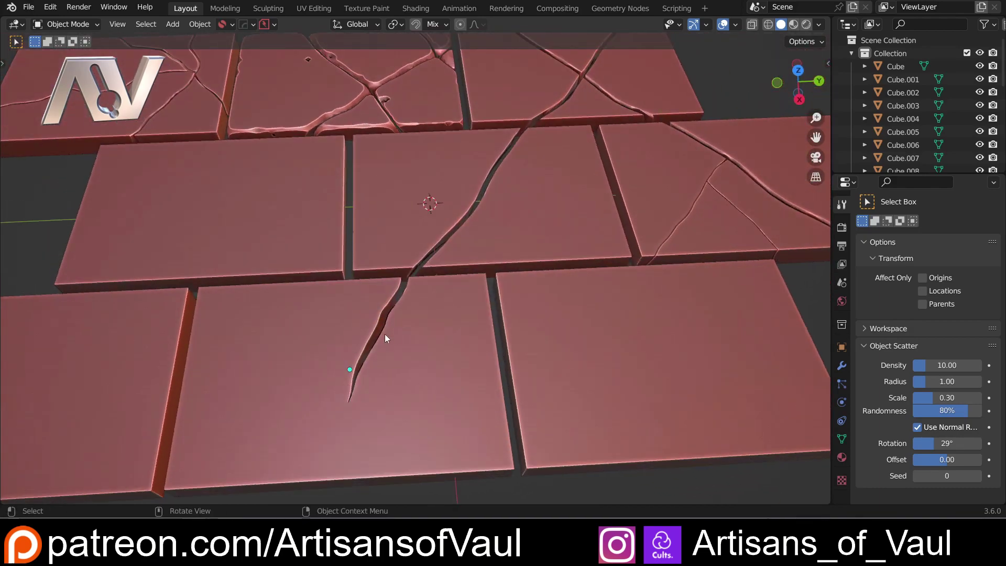
# - Split the second row's first tile with a diagonal crack at 1.0 scale and 7% width
pyautogui.scroll(-2, 385, 334)
pyautogui.keyDown('shift'); pyautogui.moveTo(388, 323); pyautogui.dragTo(370, 379, button='middle'); pyautogui.keyUp('shift')
pyautogui.click(277, 275)
pyautogui.moveTo(277, 275); pyautogui.dragTo(362, 331, button='middle')
pyautogui.scroll(2, 362, 330)
pyautogui.keyDown('shift'); pyautogui.moveTo(362, 330); pyautogui.dragTo(405, 299, button='middle'); pyautogui.keyUp('shift')
pyautogui.hotkey('ctrl', 'c')
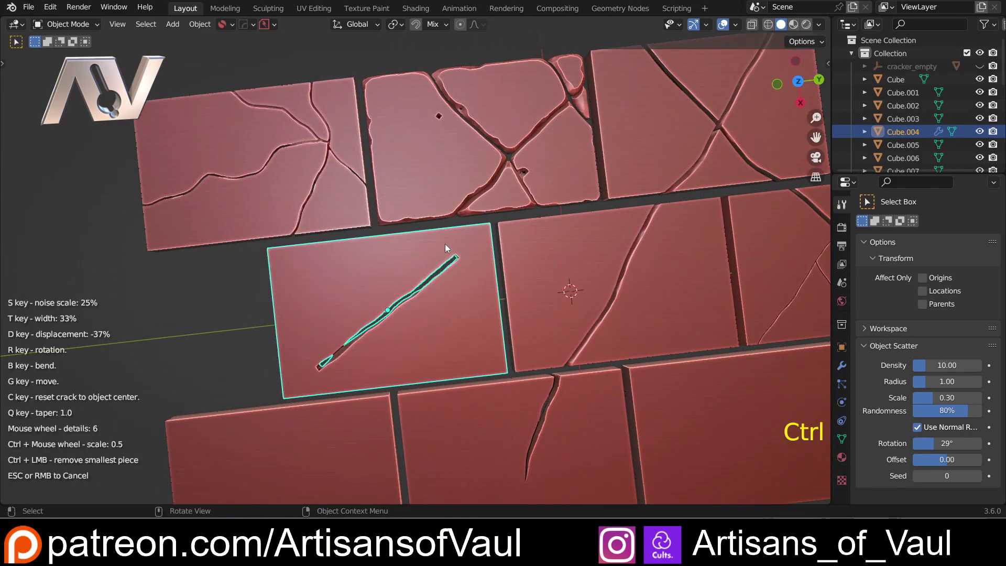
pyautogui.keyDown('ctrl'); pyautogui.scroll(5, 445, 244); pyautogui.keyUp('ctrl')
pyautogui.press('t')
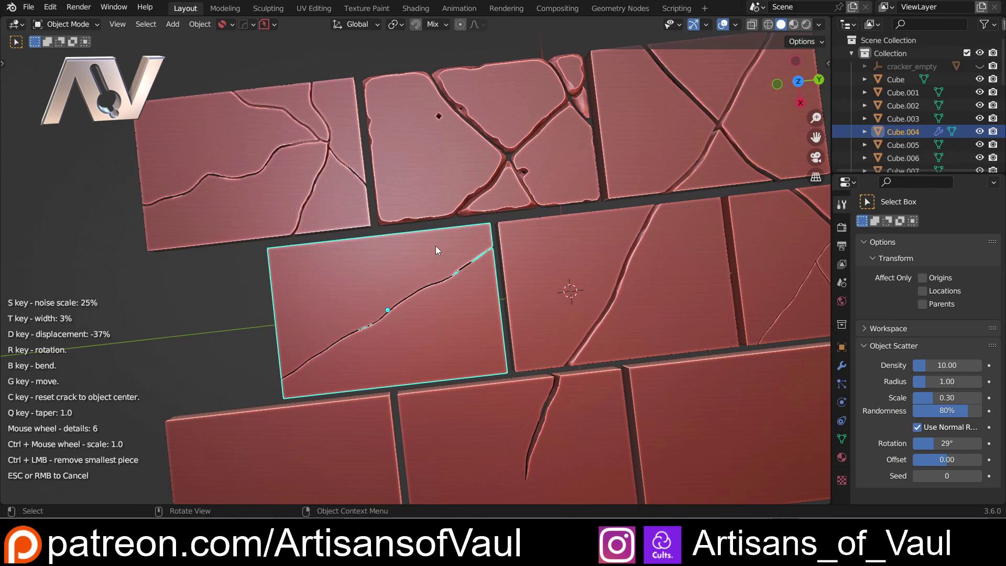
pyautogui.press('r')
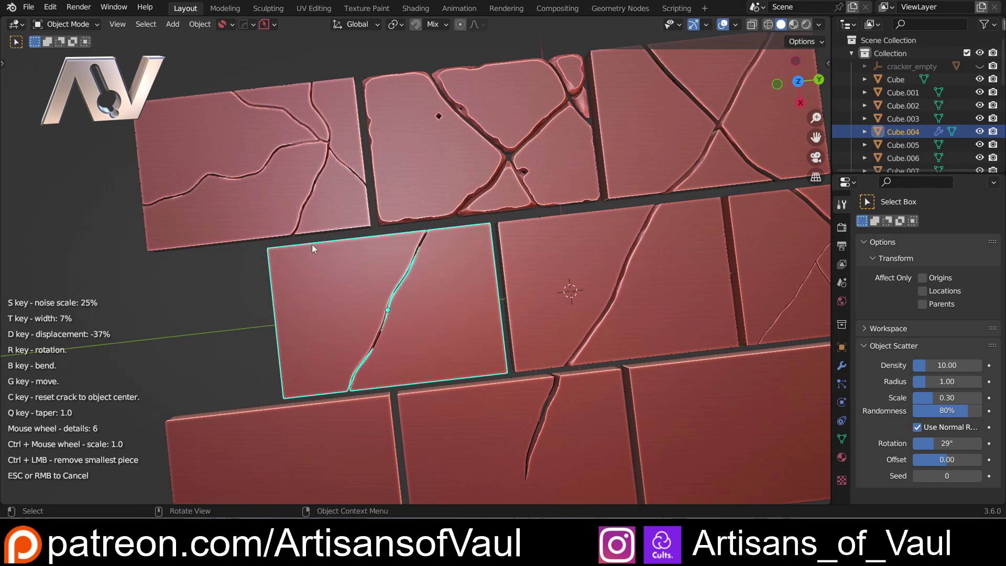
pyautogui.click(350, 256)
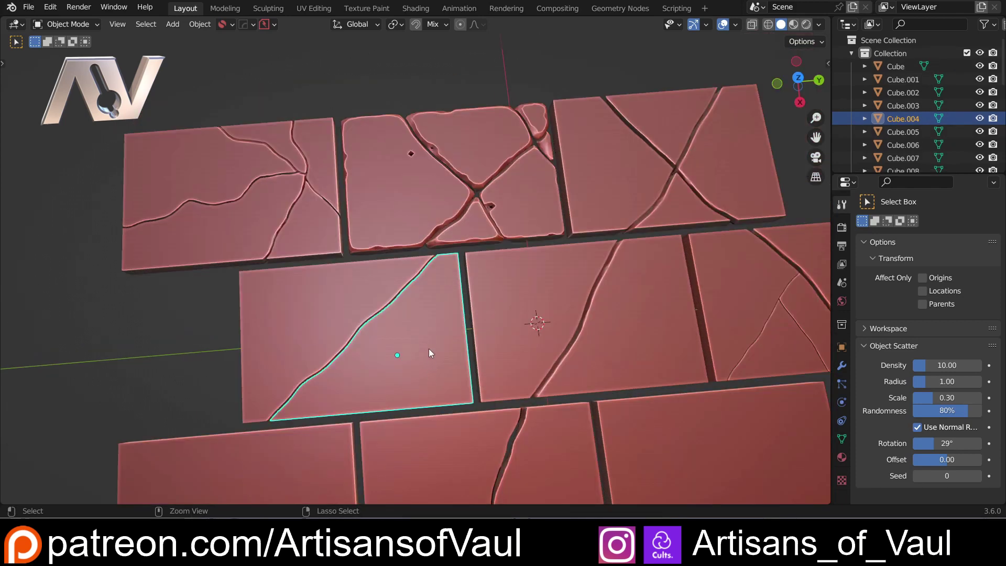
# - Crack off the pointed front tip of the tile's inner piece and remove that smallest piece
pyautogui.hotkey('shift', 'r')
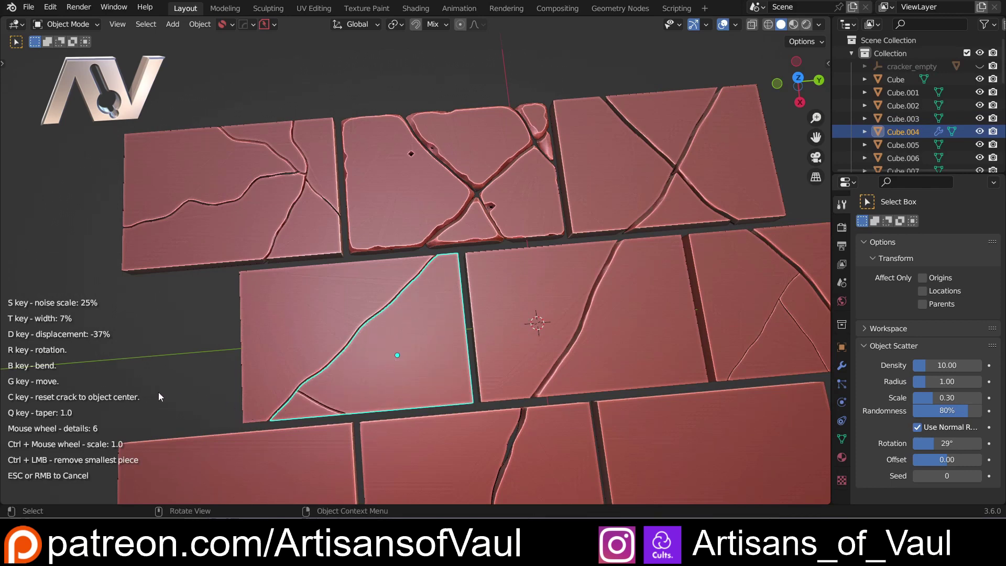
pyautogui.keyDown('ctrl'); pyautogui.click(100, 432); pyautogui.keyUp('ctrl')
pyautogui.keyDown('shift'); pyautogui.moveTo(290, 422); pyautogui.dragTo(386, 337, button='middle'); pyautogui.keyUp('shift')
pyautogui.scroll(1, 387, 337)
pyautogui.scroll(3, 387, 337)
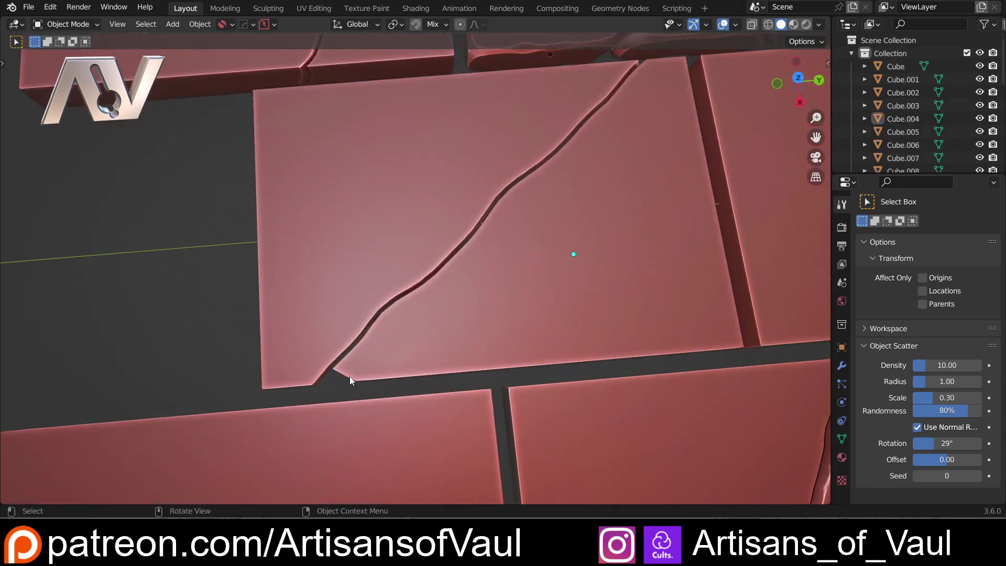
# - Split the inner piece of the second row's middle tile with a 7% wide crack from the main crack to the side edge
pyautogui.scroll(-4, 331, 353)
pyautogui.keyDown('shift'); pyautogui.moveTo(471, 309); pyautogui.dragTo(375, 394, button='middle'); pyautogui.keyUp('shift')
pyautogui.scroll(-2, 376, 329)
pyautogui.scroll(3, 432, 329)
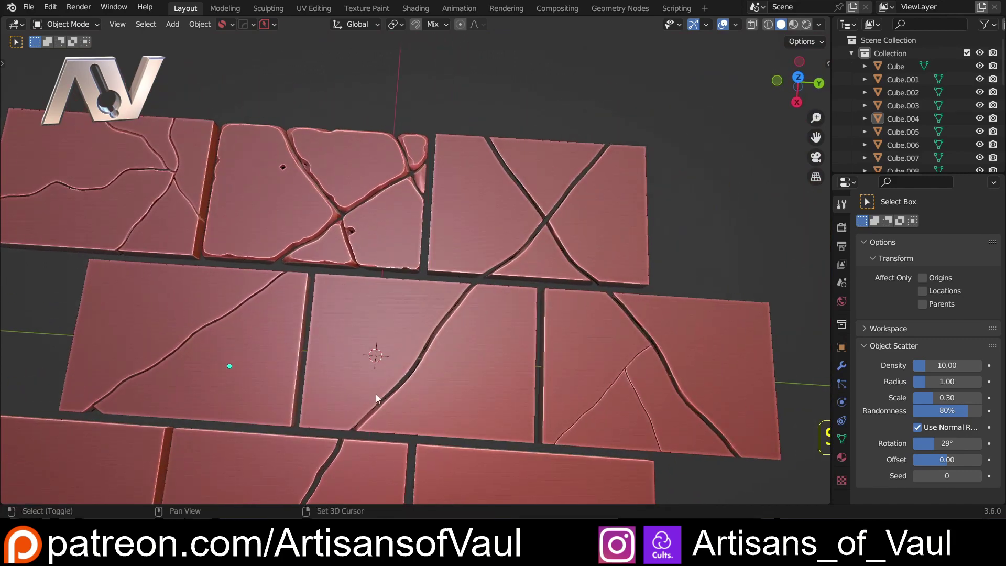
pyautogui.click(470, 335)
pyautogui.keyDown('shift'); pyautogui.moveTo(465, 349); pyautogui.dragTo(447, 332, button='middle'); pyautogui.keyUp('shift')
pyautogui.keyDown('ctrl'); pyautogui.click(473, 314); pyautogui.keyUp('ctrl')
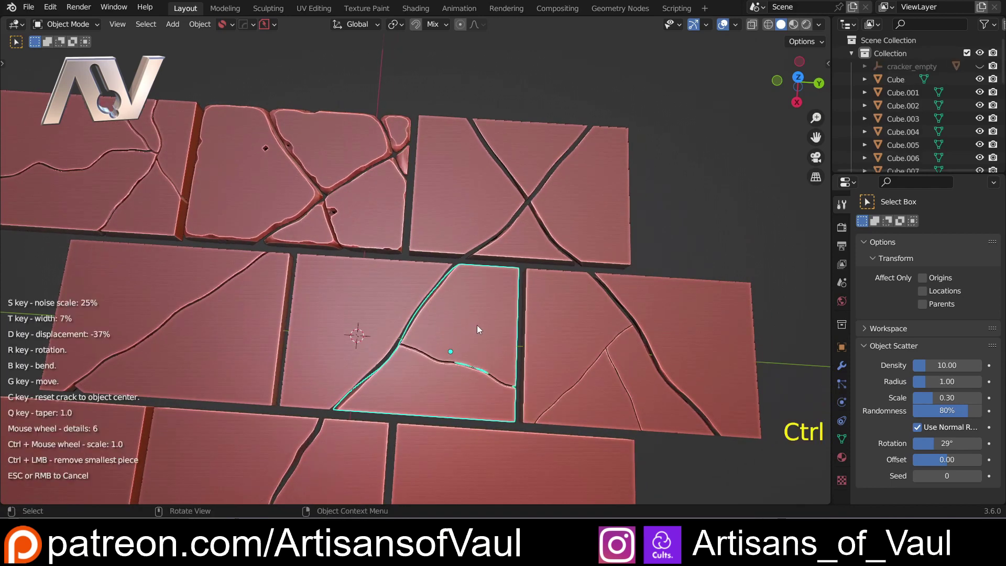
pyautogui.click(477, 325)
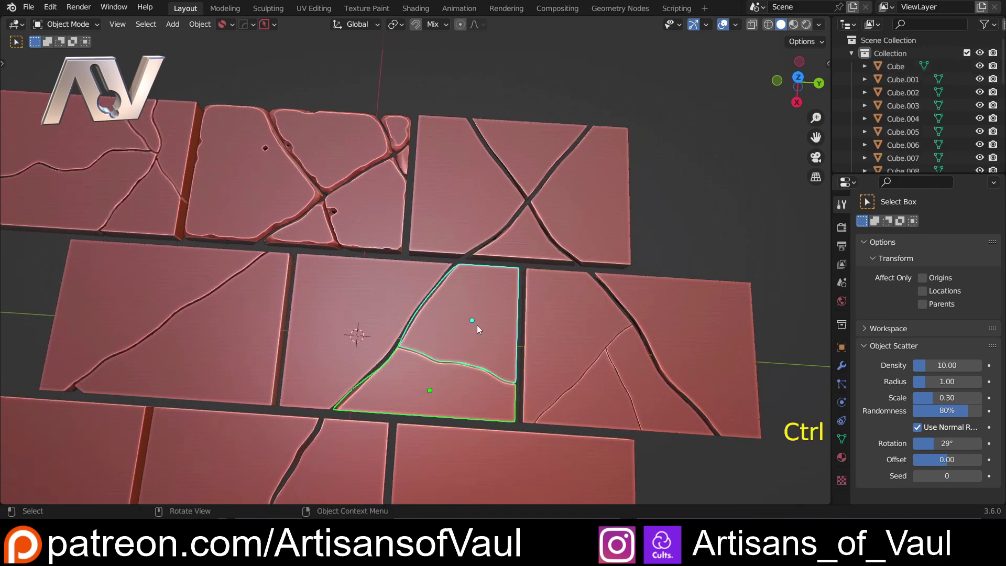
# - Break a small chip off the front side corner of the middle tile's back piece with a 27% wide crack
pyautogui.keyDown('ctrl'); pyautogui.click(499, 343); pyautogui.keyUp('ctrl')
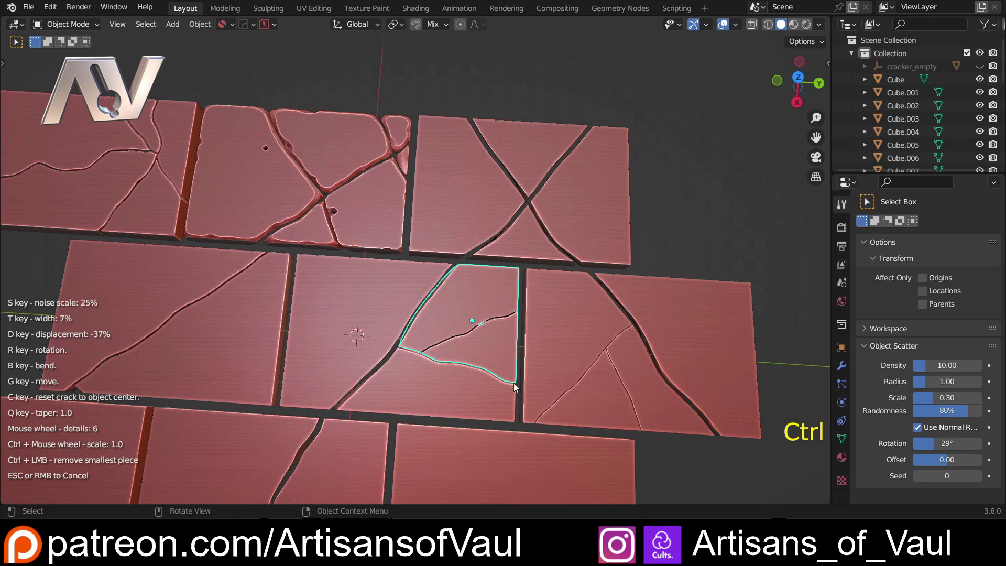
pyautogui.click(587, 453)
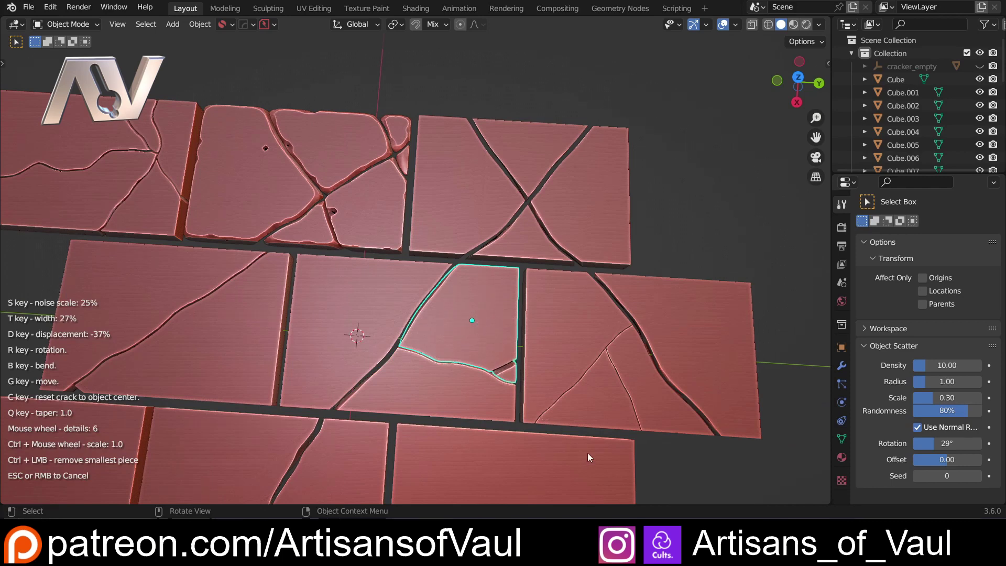
pyautogui.scroll(-3, 588, 453)
pyautogui.click(614, 423)
pyautogui.scroll(3, 580, 422)
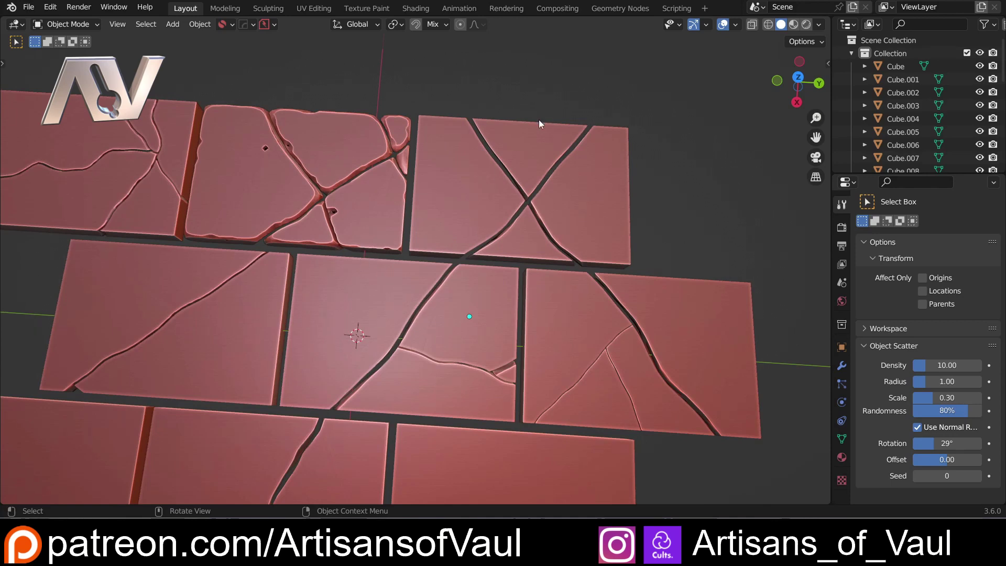
# - Break up the front row's first tile with a main diagonal crack and 10% wide branch cracks through its pieces
pyautogui.scroll(-3, 558, 298)
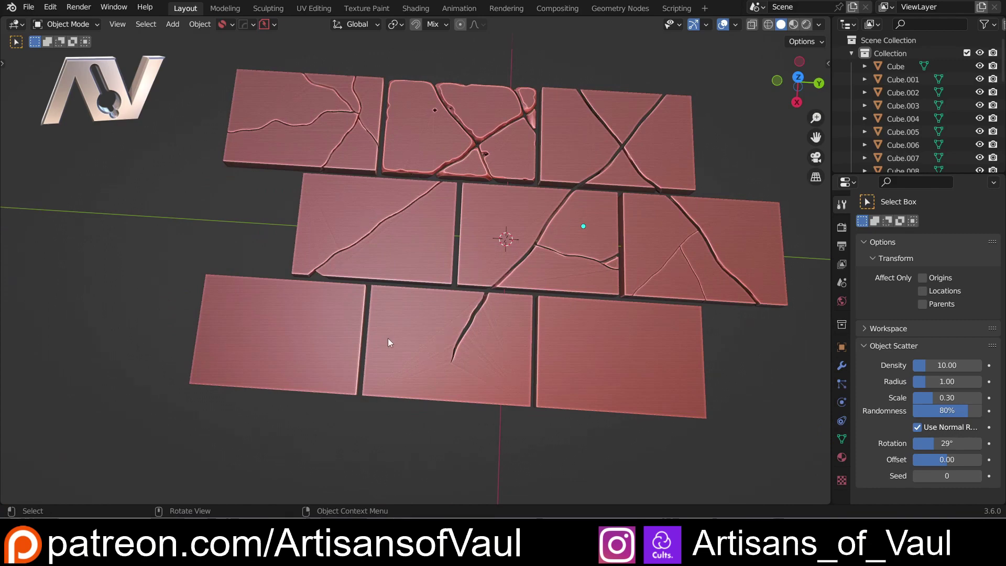
pyautogui.scroll(2, 385, 338)
pyautogui.keyDown('shift'); pyautogui.moveTo(287, 325); pyautogui.dragTo(414, 288, button='middle'); pyautogui.keyUp('shift')
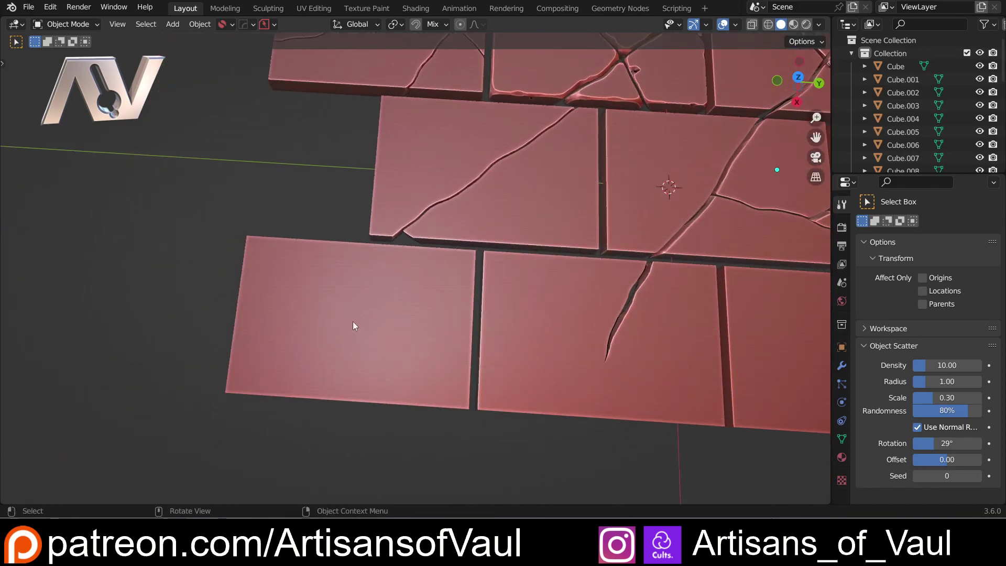
pyautogui.moveTo(353, 322); pyautogui.dragTo(373, 276, button='middle')
pyautogui.click(362, 341)
pyautogui.hotkey('ctrl', 'shift', 'c')
pyautogui.click(452, 323)
pyautogui.click(329, 325)
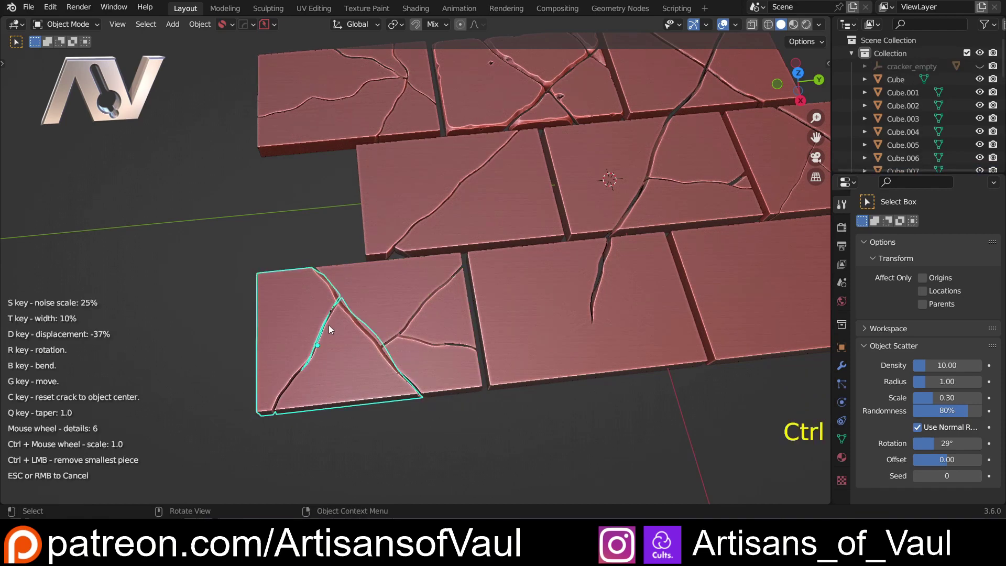
# - Crack off the front corner of the front row's middle tile and split the corner piece with a 10% wide crack
pyautogui.keyDown('shift'); pyautogui.moveTo(467, 330); pyautogui.dragTo(208, 331, button='middle'); pyautogui.keyUp('shift')
pyautogui.click(207, 331)
pyautogui.press('g')
pyautogui.click(171, 349)
pyautogui.hotkey('ctrl', 'shift', 'c')
pyautogui.click(240, 351)
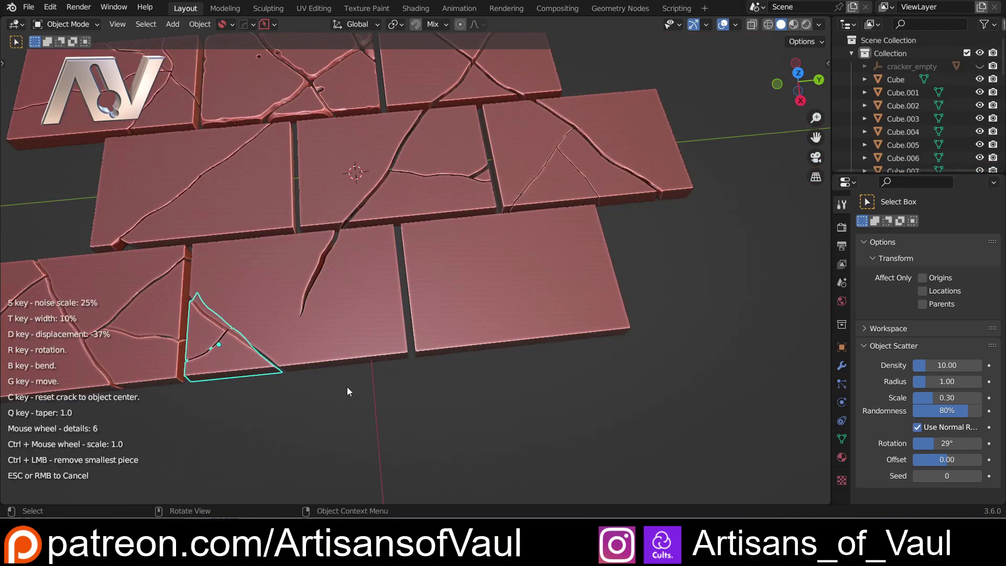
# - Split the front row's end tile into five pieces with a main back-to-front crack and further cracks through both halves
pyautogui.keyDown('shift'); pyautogui.moveTo(461, 262); pyautogui.dragTo(363, 321, button='middle'); pyautogui.keyUp('shift')
pyautogui.click(417, 287)
pyautogui.hotkey('ctrl', 'shift', 'c')
pyautogui.click(417, 288)
pyautogui.click(371, 340)
pyautogui.hotkey('ctrl', 'shift', 'c')
pyautogui.click(371, 339)
pyautogui.click(511, 359)
pyautogui.hotkey('ctrl', 'shift', 'c')
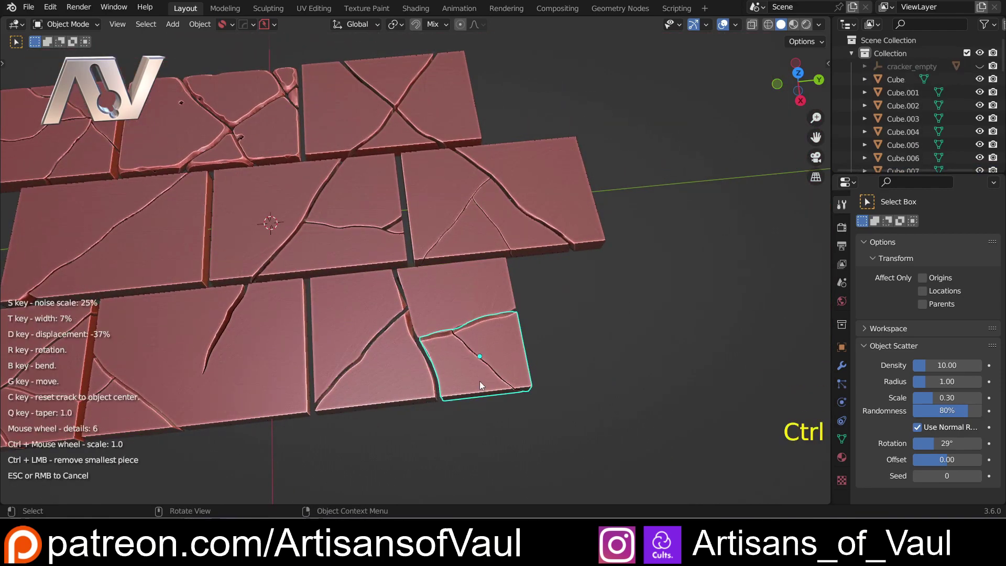
pyautogui.click(480, 381)
# - Select the front row's first tile's pieces except the outer back one, and tilt them towards the 3D cursor
pyautogui.keyDown('shift'); pyautogui.moveTo(507, 344); pyautogui.dragTo(702, 356, button='middle'); pyautogui.keyUp('shift')
pyautogui.keyDown('shift'); pyautogui.moveTo(385, 382); pyautogui.dragTo(530, 336, button='middle'); pyautogui.keyUp('shift')
pyautogui.scroll(1, 470, 342)
pyautogui.moveTo(470, 341)
pyautogui.mouseDown(button='middle')
pyautogui.moveTo(448, 273)
pyautogui.moveTo(433, 314)
pyautogui.moveTo(396, 314)
pyautogui.moveTo(440, 355)
pyautogui.moveTo(567, 335)
pyautogui.moveTo(458, 300)
pyautogui.moveTo(338, 319)
pyautogui.moveTo(461, 328)
pyautogui.mouseUp(button='middle')
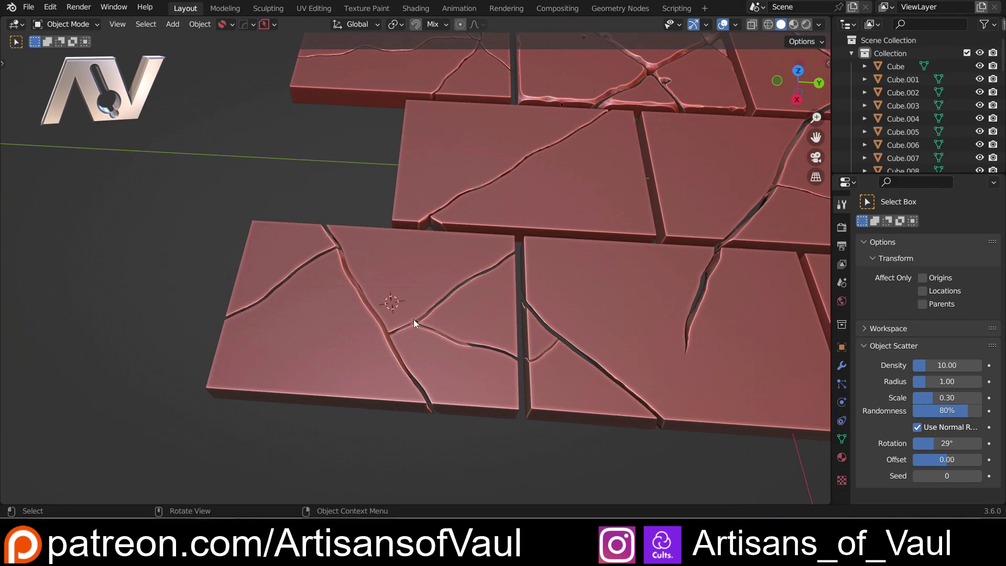
pyautogui.moveTo(214, 243); pyautogui.dragTo(484, 411)
pyautogui.moveTo(363, 367); pyautogui.dragTo(399, 299, button='middle')
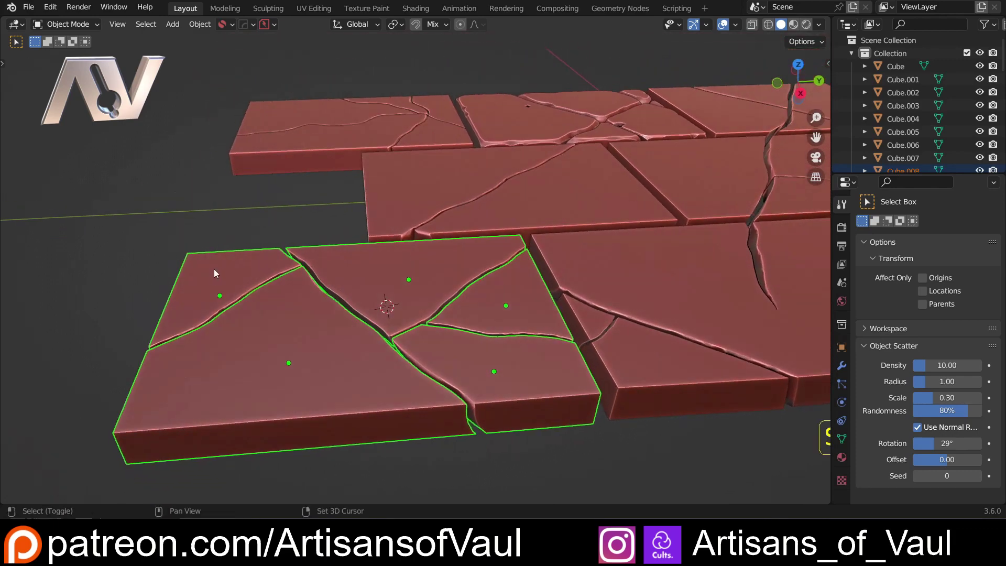
pyautogui.keyDown('shift'); pyautogui.click(222, 271); pyautogui.keyUp('shift')
pyautogui.keyDown('shift'); pyautogui.click(225, 273); pyautogui.keyUp('shift')
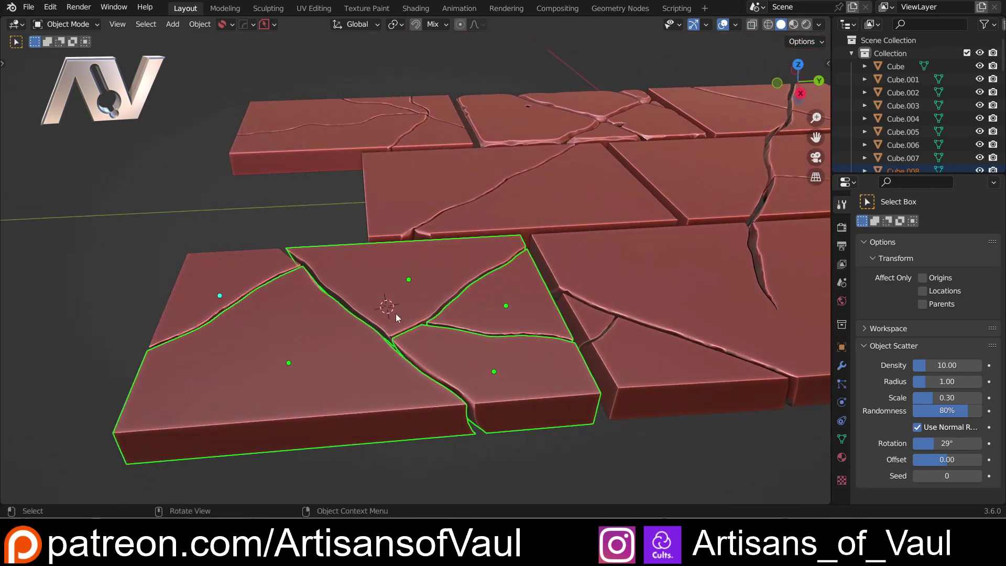
pyautogui.keyDown('shift'); pyautogui.click(391, 309); pyautogui.keyUp('shift')
pyautogui.hotkey('ctrl', 'p')
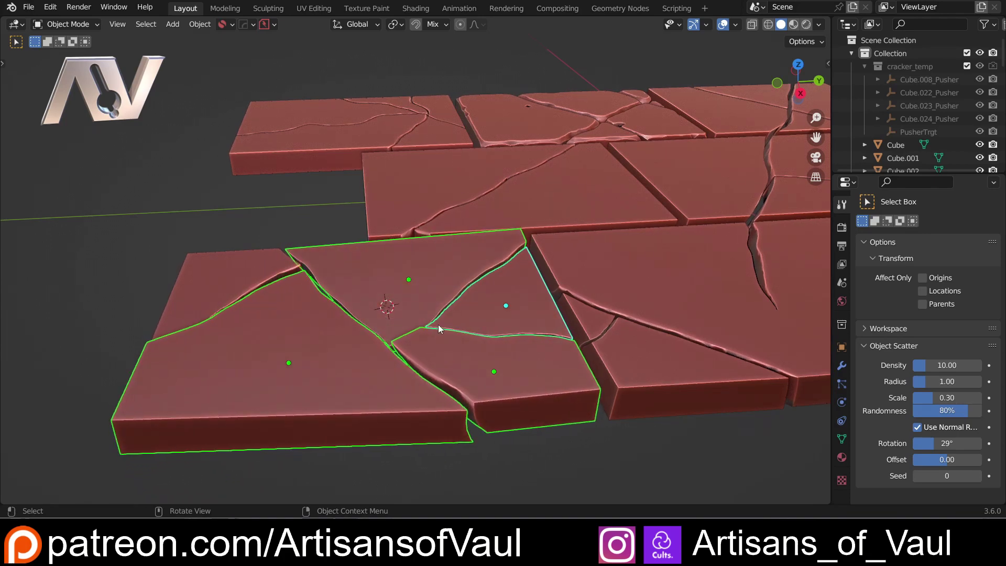
# - Place the 3D cursor beside the crack junction on the back row's first tile
pyautogui.moveTo(438, 325); pyautogui.dragTo(391, 267, button='middle')
pyautogui.moveTo(395, 306); pyautogui.dragTo(414, 386, button='middle')
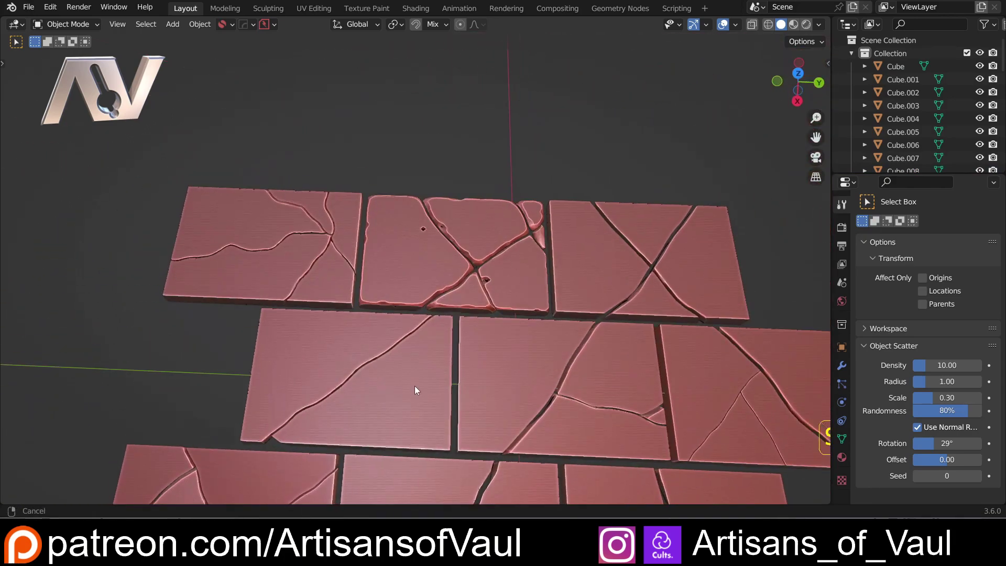
pyautogui.keyDown('shift'); pyautogui.rightClick(316, 235); pyautogui.keyUp('shift')
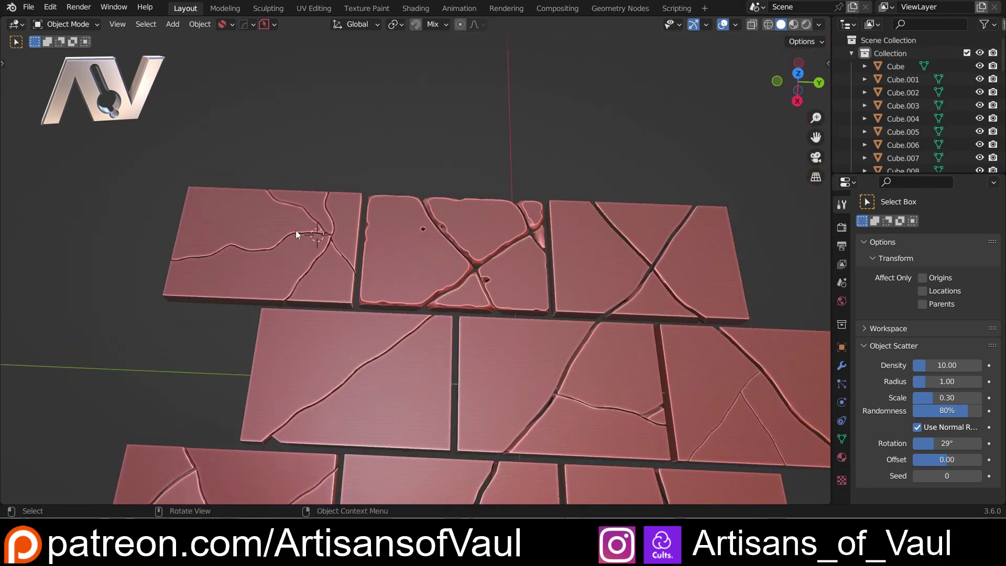
pyautogui.scroll(2, 296, 231)
pyautogui.keyDown('shift'); pyautogui.moveTo(296, 230); pyautogui.dragTo(356, 247, button='middle'); pyautogui.keyUp('shift')
pyautogui.scroll(2, 356, 248)
# - Select all pieces of the back row's first tile with the inner front piece active, and tilt them towards the 3D cursor
pyautogui.moveTo(114, 175); pyautogui.dragTo(431, 446)
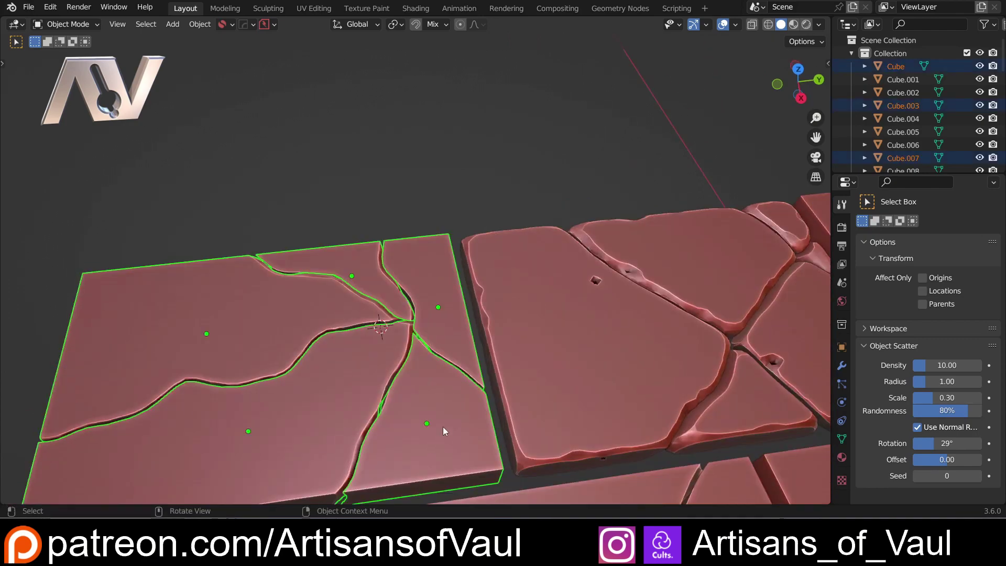
pyautogui.moveTo(442, 427); pyautogui.dragTo(418, 335, button='middle')
pyautogui.keyDown('shift'); pyautogui.click(426, 294); pyautogui.keyUp('shift')
pyautogui.hotkey('ctrl', 'shift', 'c')
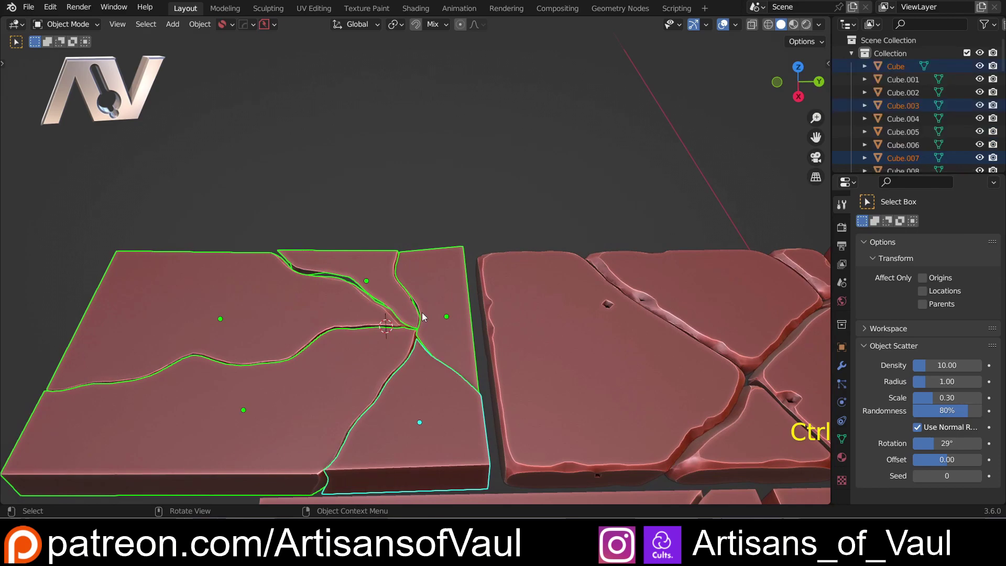
pyautogui.scroll(-5, 423, 317)
pyautogui.click(448, 236)
pyautogui.moveTo(447, 236); pyautogui.dragTo(395, 395, button='middle')
pyautogui.scroll(-1, 617, 234)
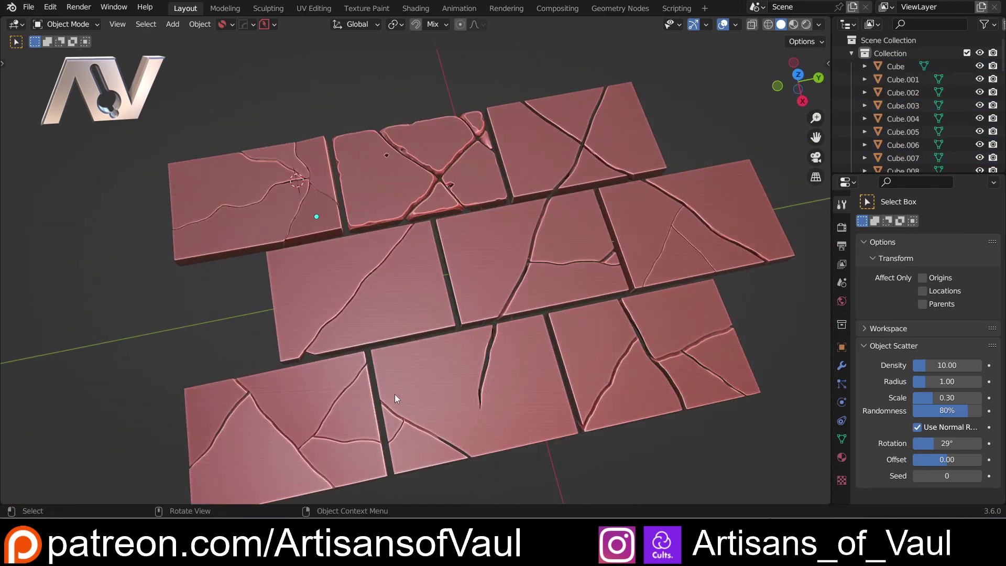